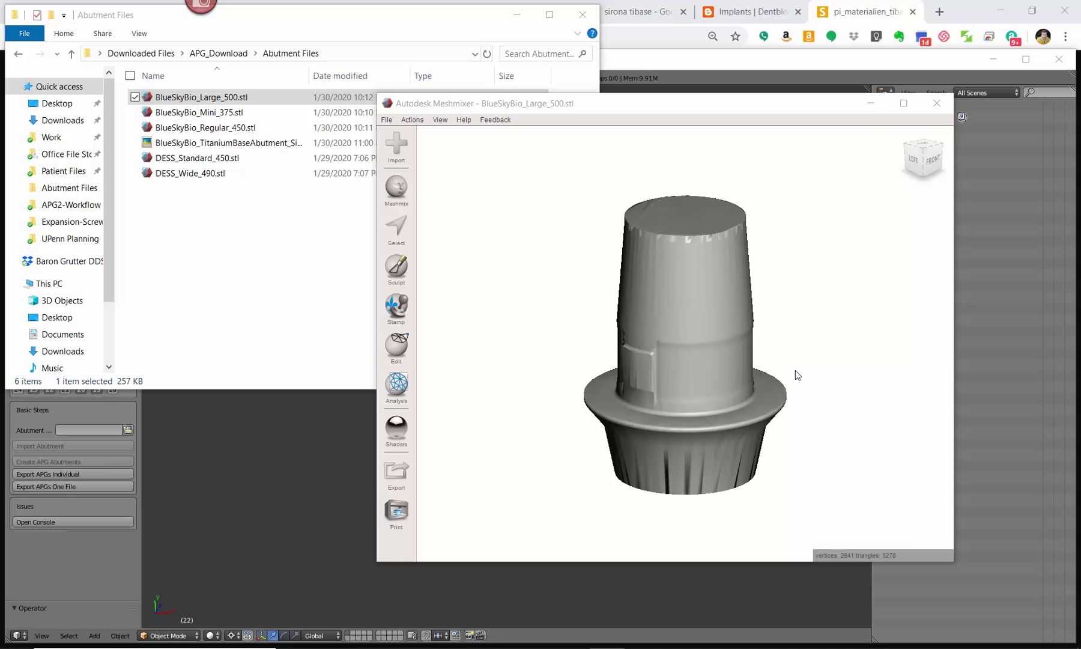
Append the BlueSkyBio_Regular_450 and BlueSkyBio_Mini_375 abutment files to the scene containing BlueSkyBio_Large_500
right_drag(551, 374, 766, 293)
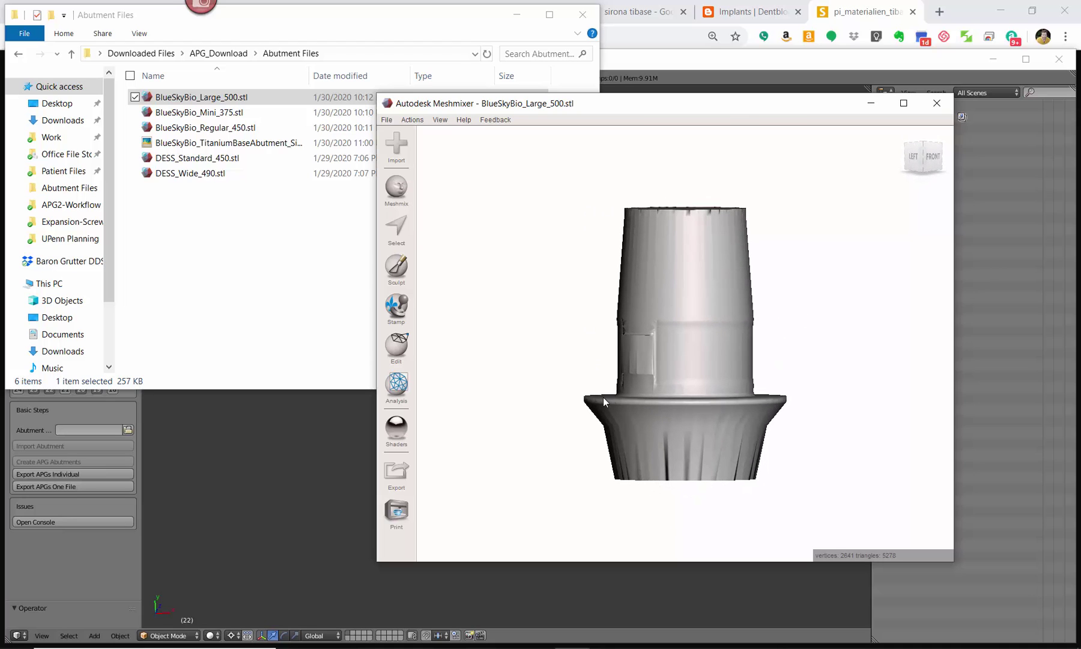
right_drag(622, 350, 621, 347)
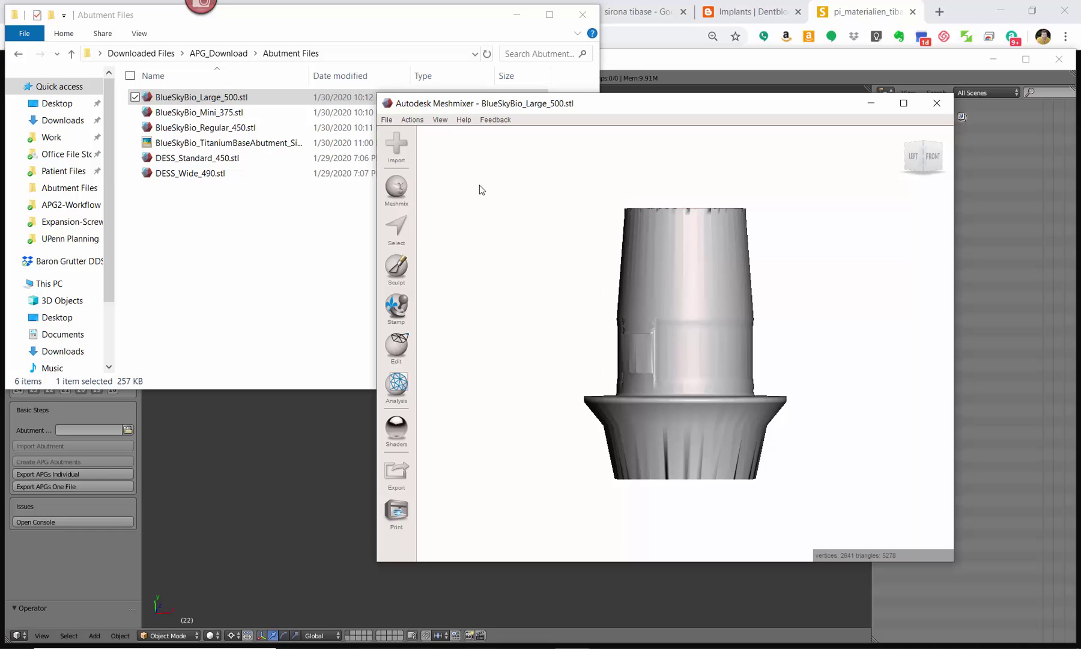
mouse_move(670, 216)
right_down()
mouse_move(669, 287)
mouse_move(671, 222)
right_up()
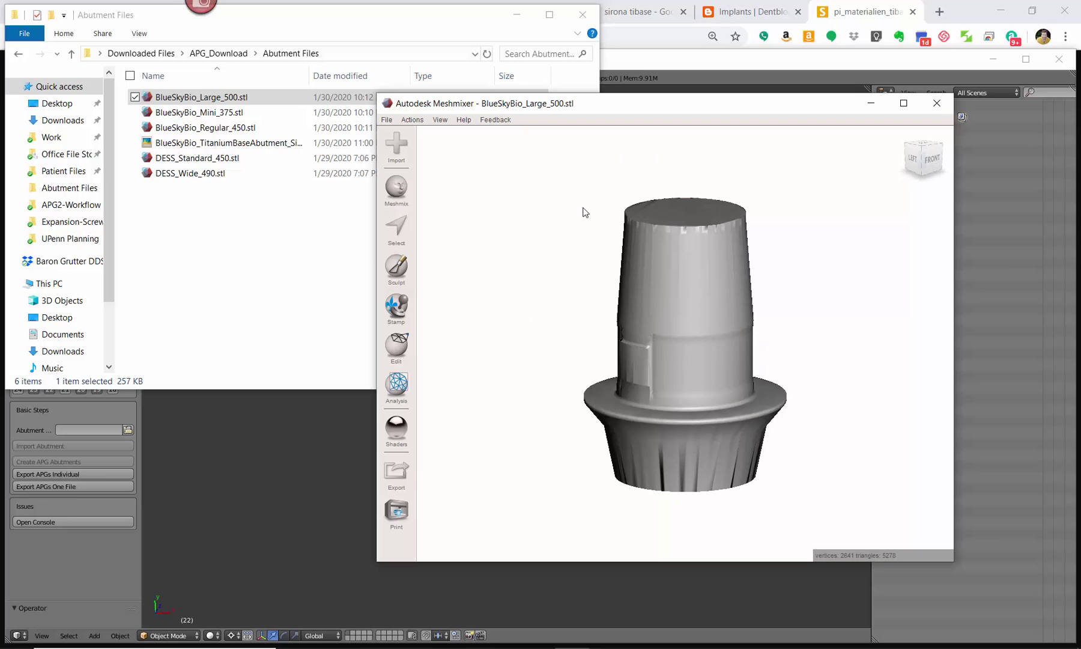
click(204, 127)
drag(527, 340, 540, 331)
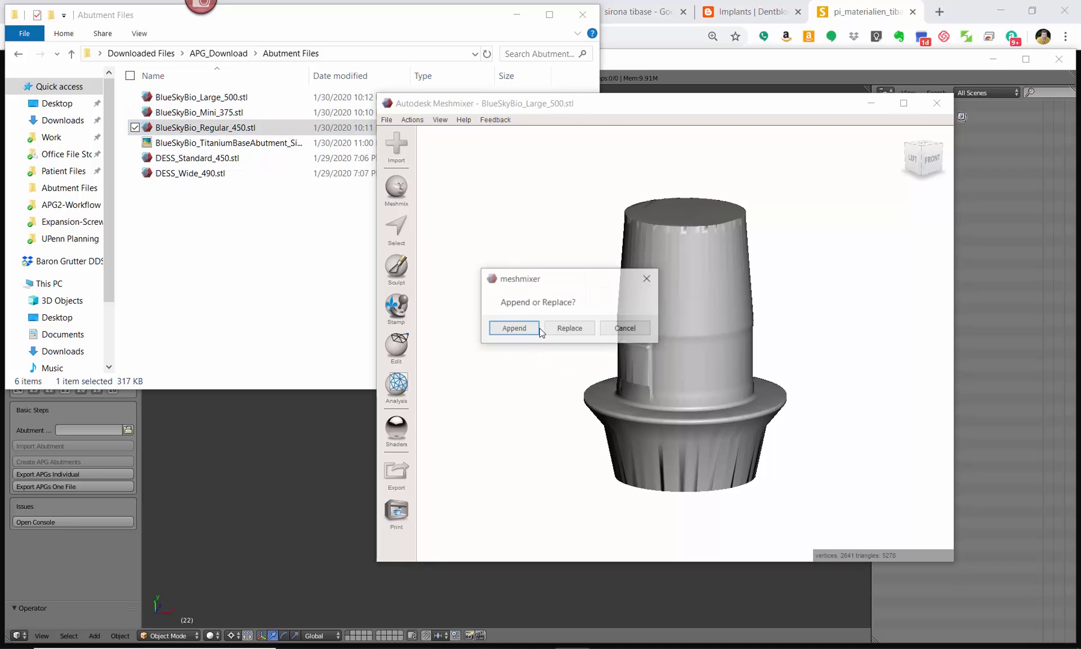
click(513, 328)
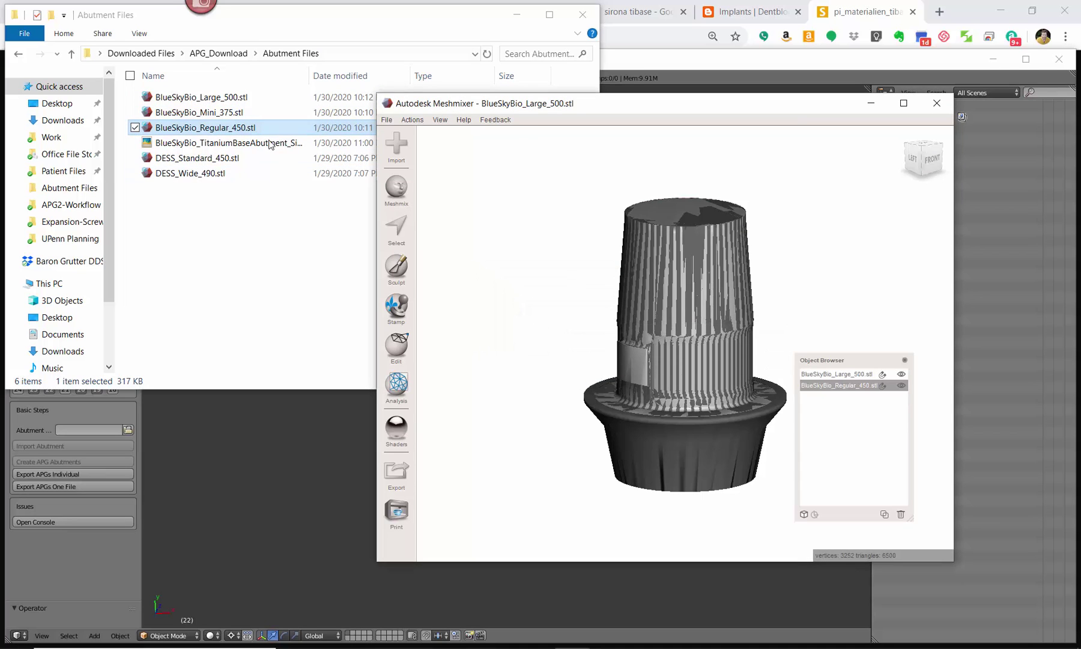
drag(198, 112, 544, 327)
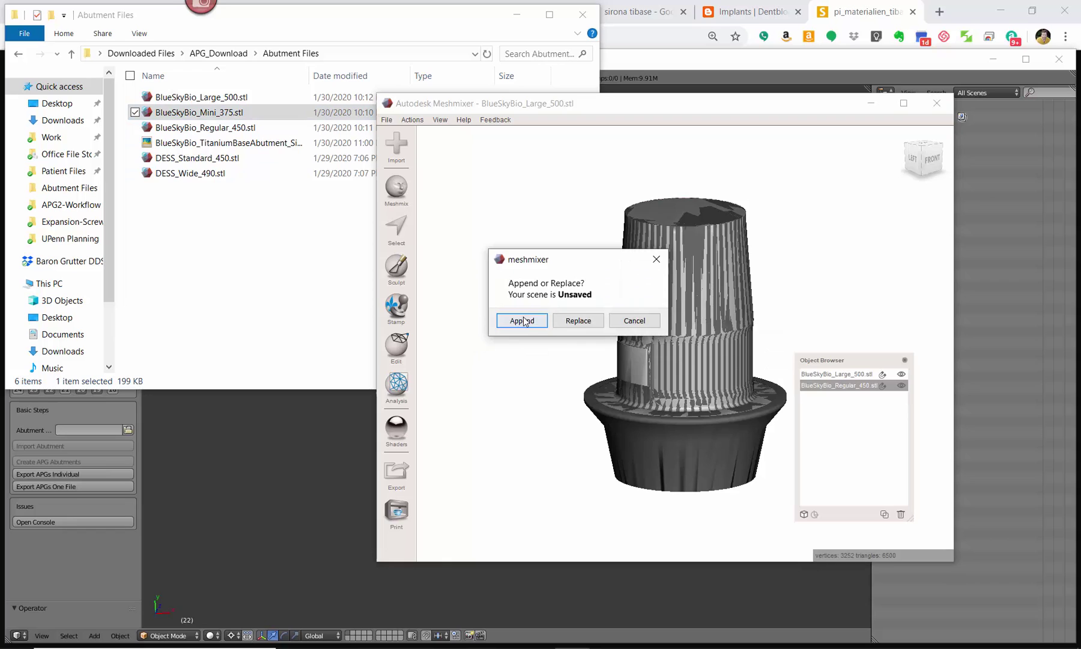
click(520, 317)
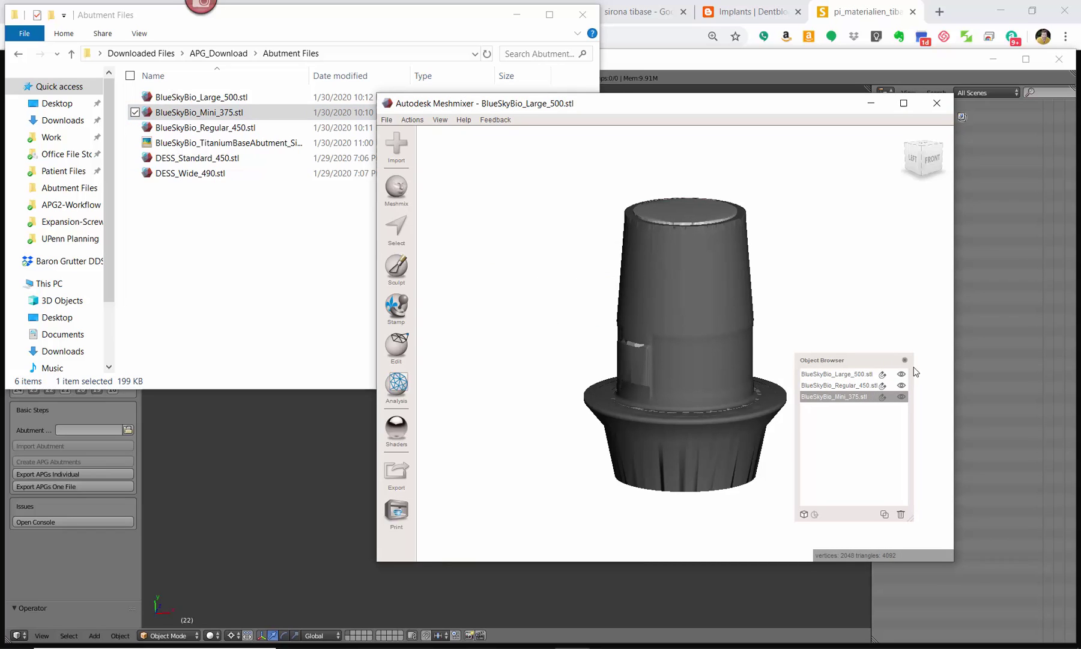
Hide the Regular_450 and Large_500 abutments, and select Large_500 to compare its outline with the Mini_375 abutment
click(902, 386)
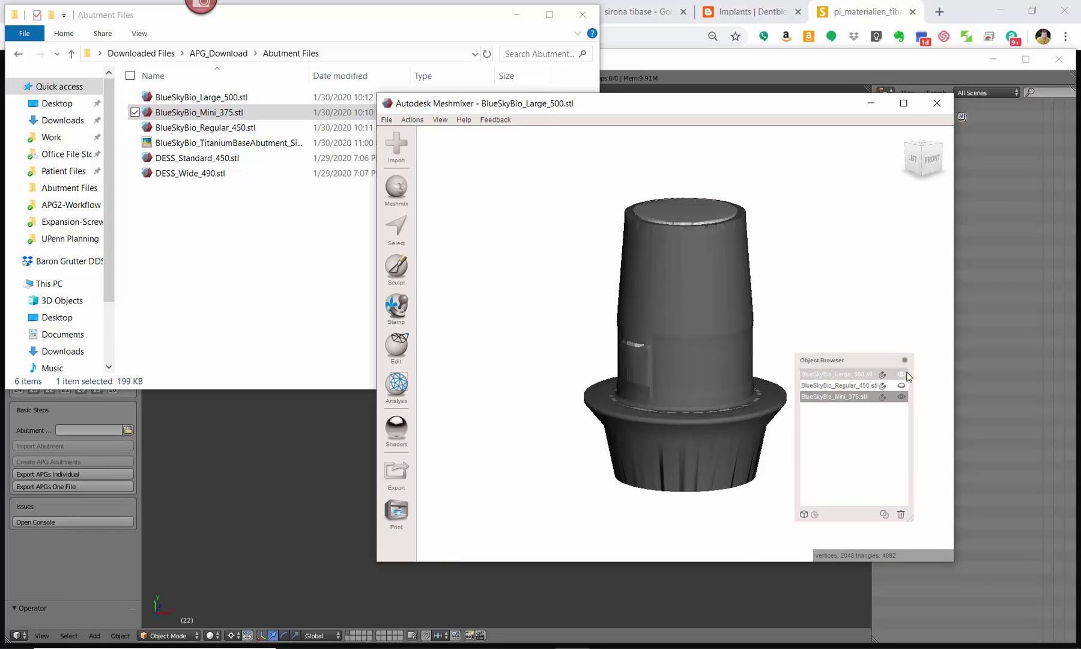
click(907, 374)
click(861, 396)
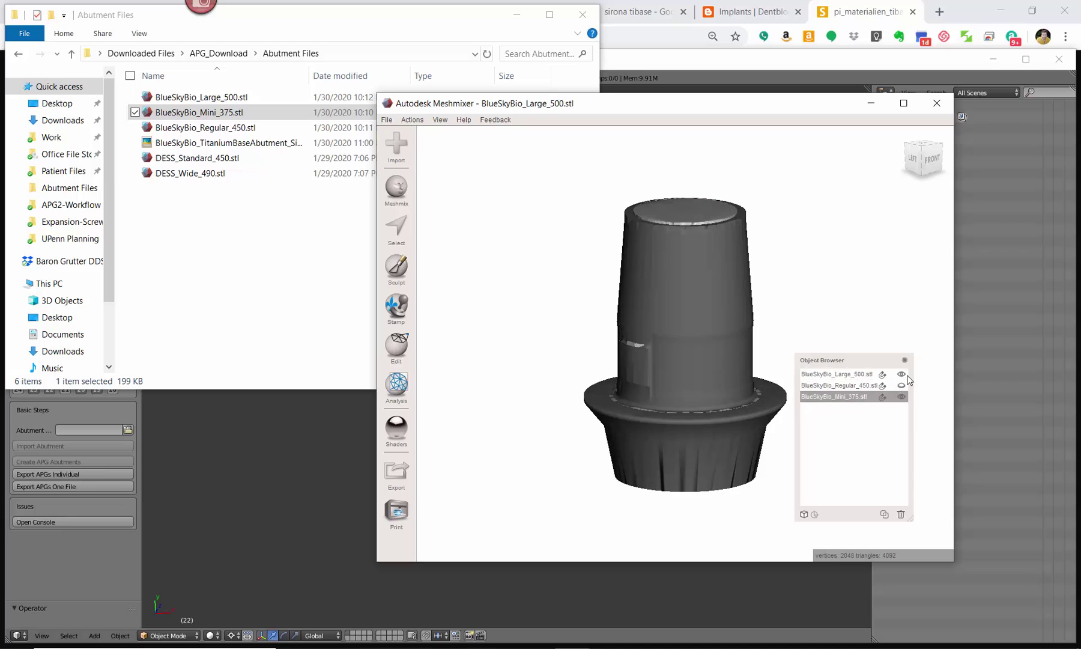
click(901, 386)
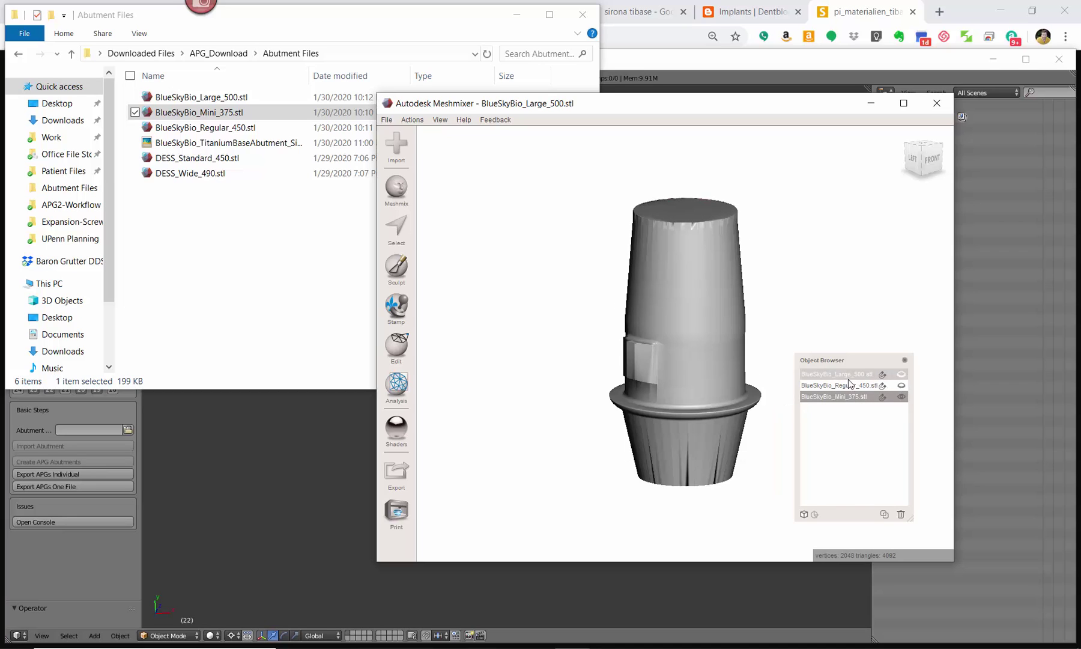
click(829, 373)
right_drag(718, 375, 611, 273)
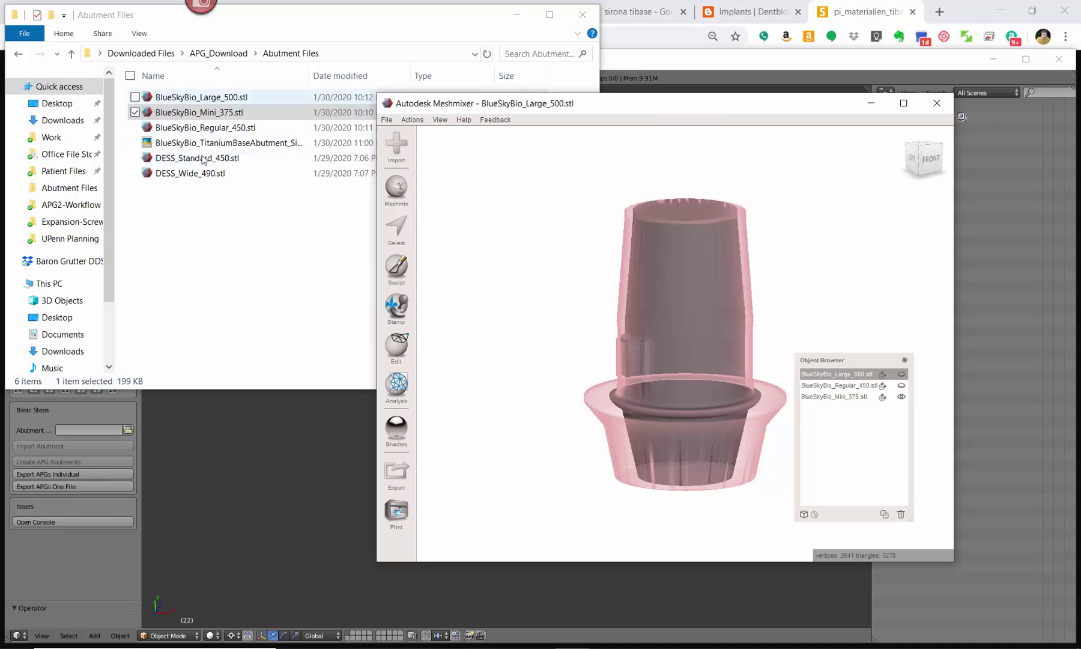
right_drag(782, 293, 589, 273)
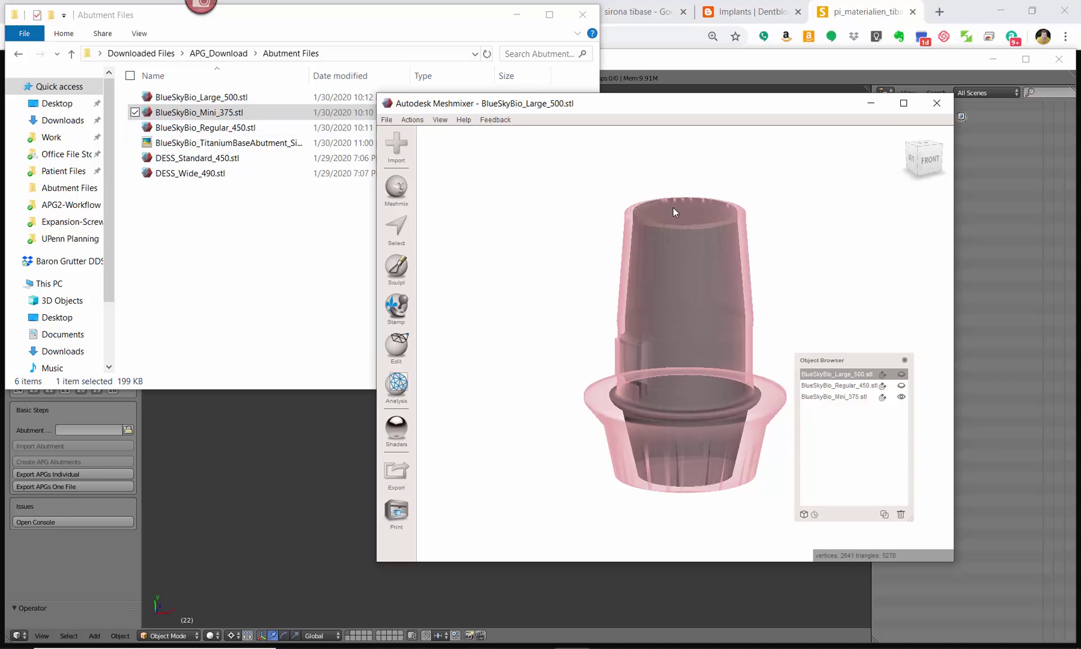
right_drag(713, 328, 690, 296)
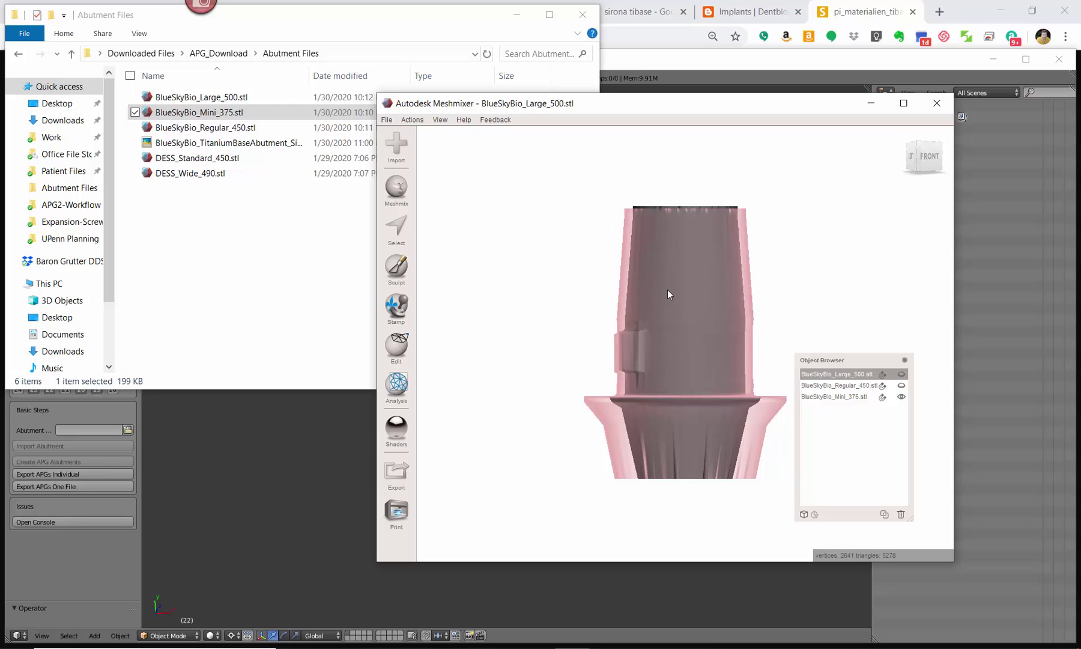
click(196, 114)
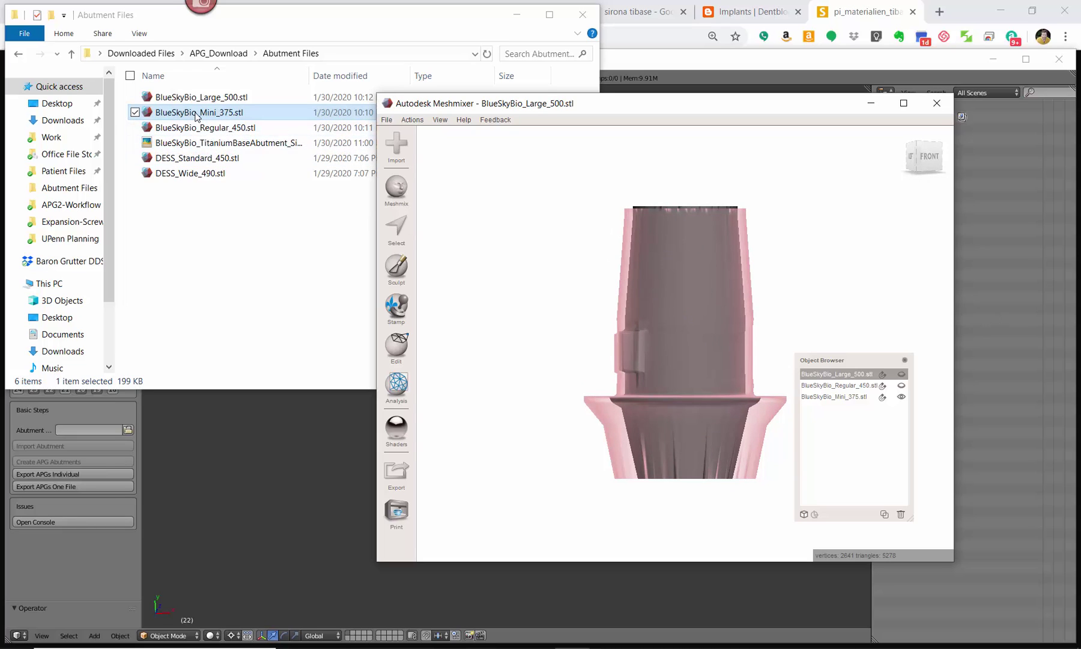
click(673, 311)
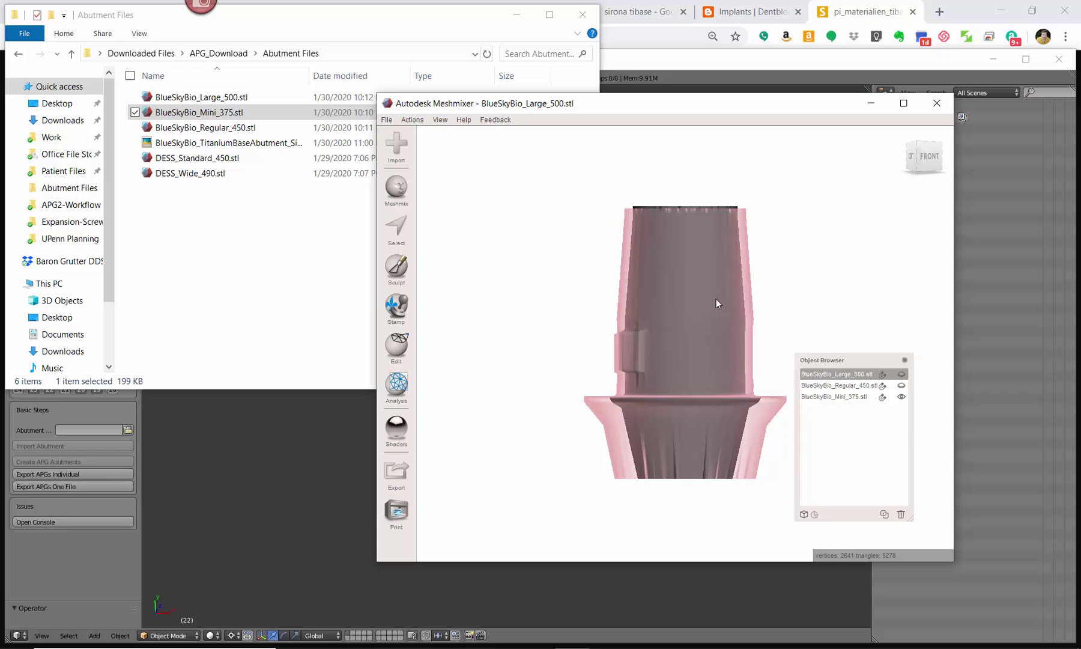
right_drag(737, 289, 732, 295)
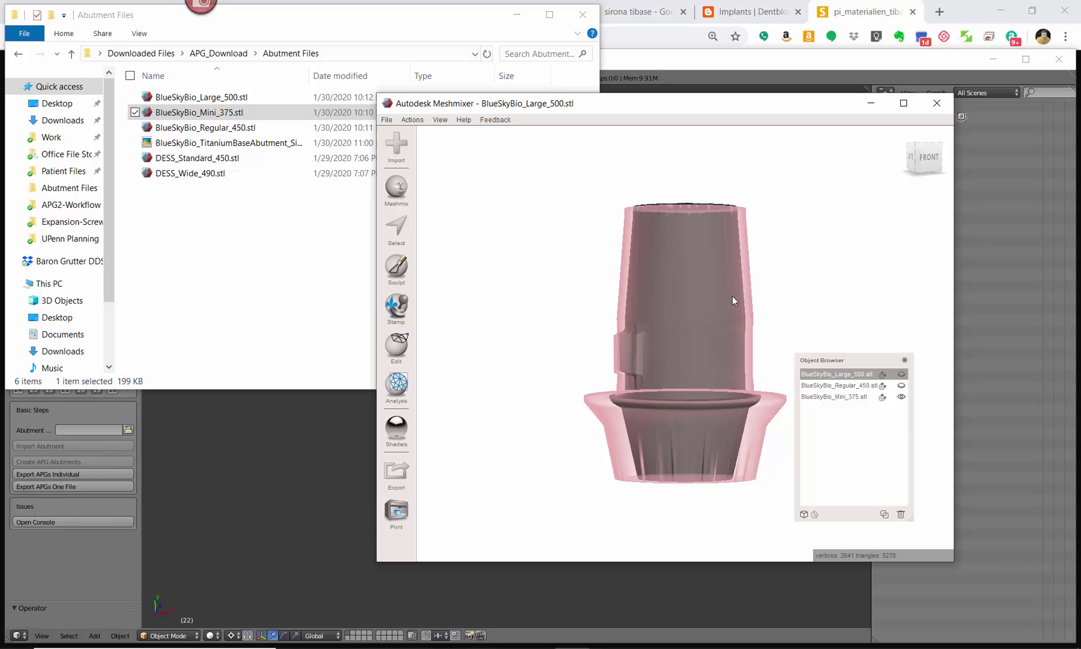
Show the Regular_450 and Large_500 abutments, hide Mini_375, and compare the shapes of the two visible models
click(900, 385)
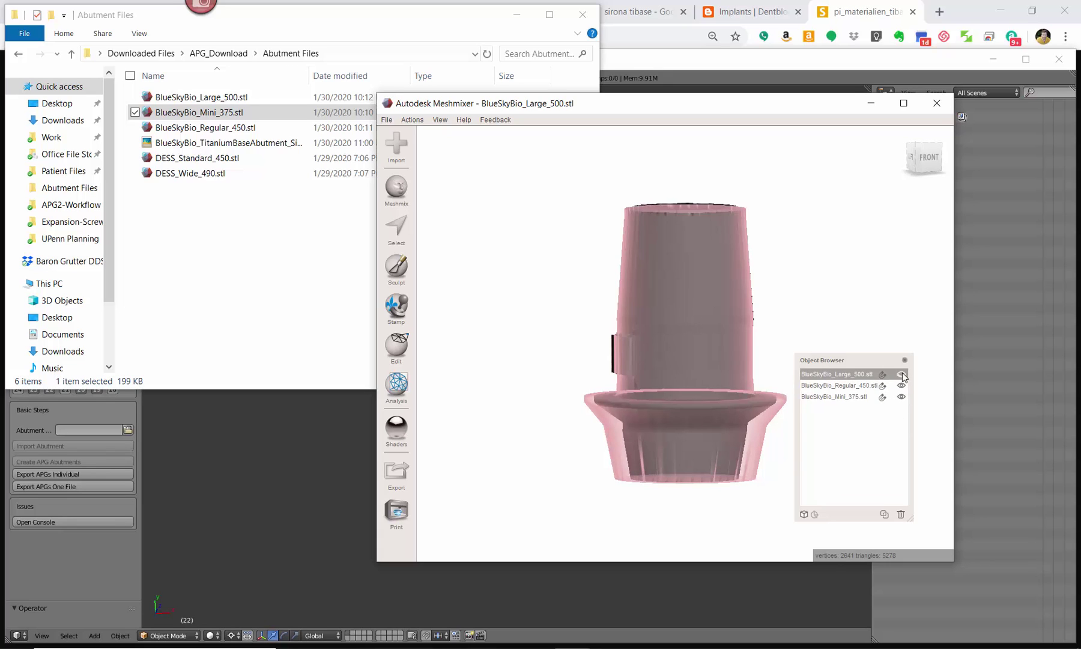
click(903, 374)
click(903, 396)
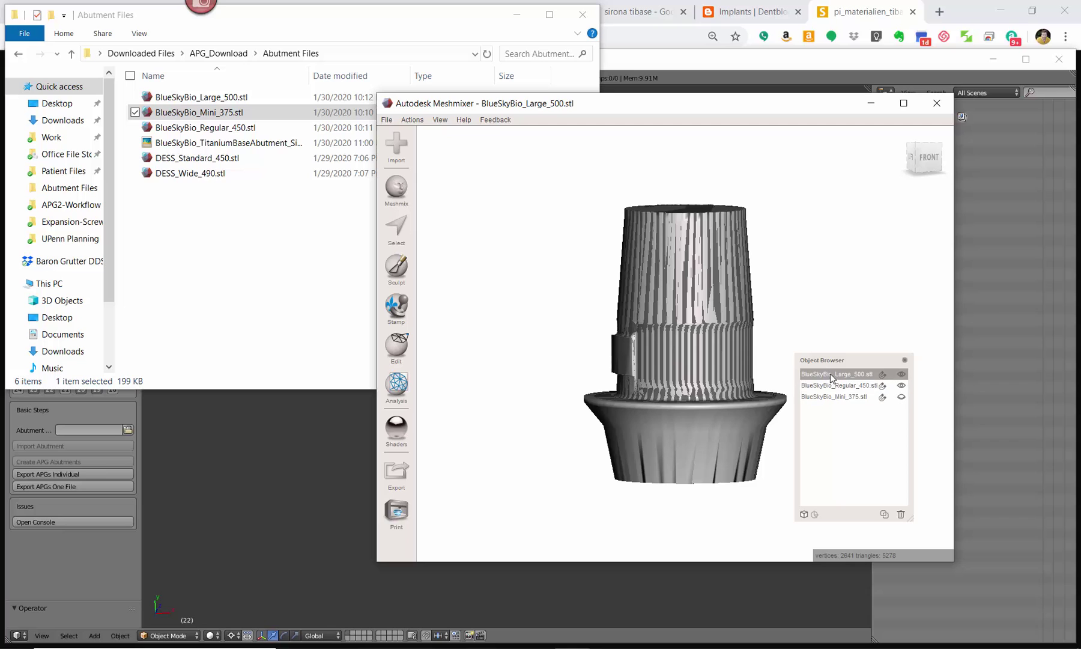
right_drag(643, 359, 580, 423)
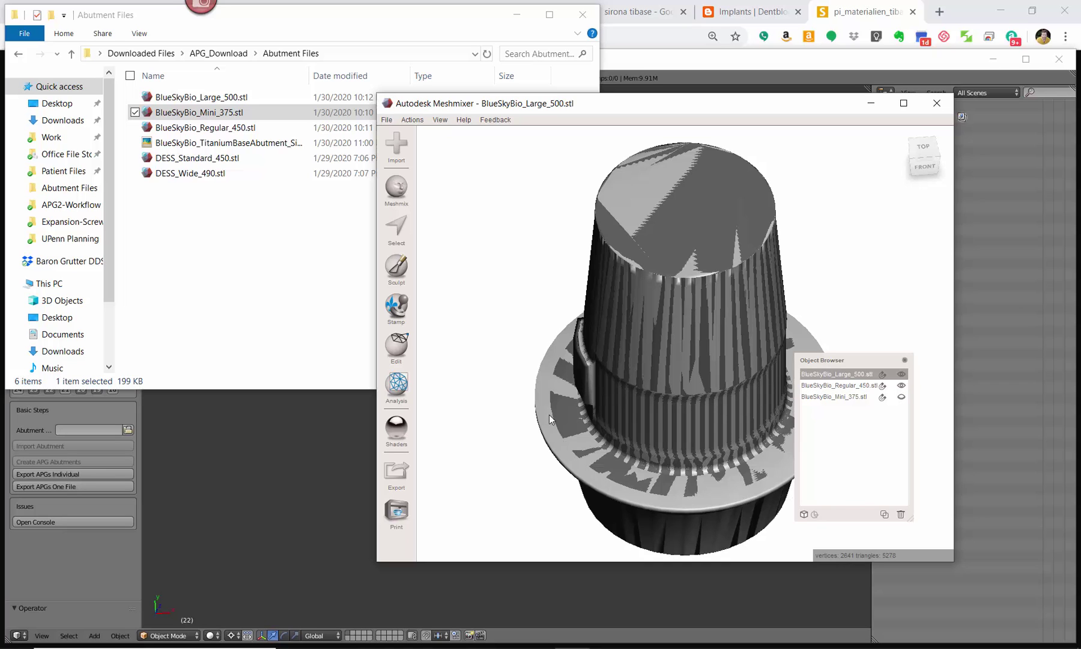
right_drag(616, 333, 626, 455)
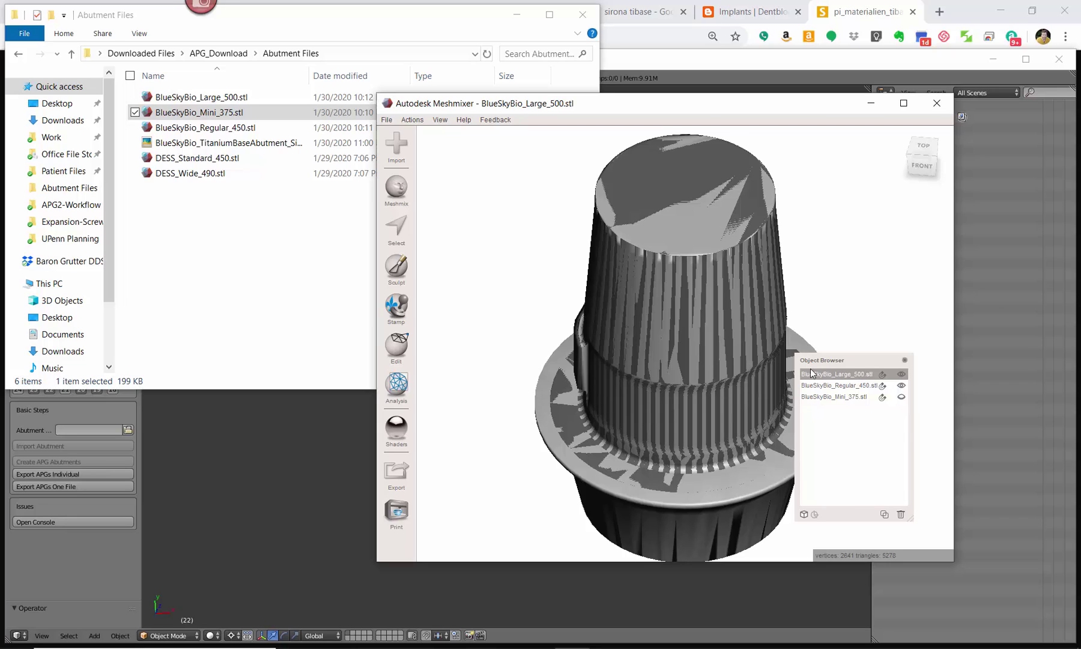
scroll(810, 368, up, 1)
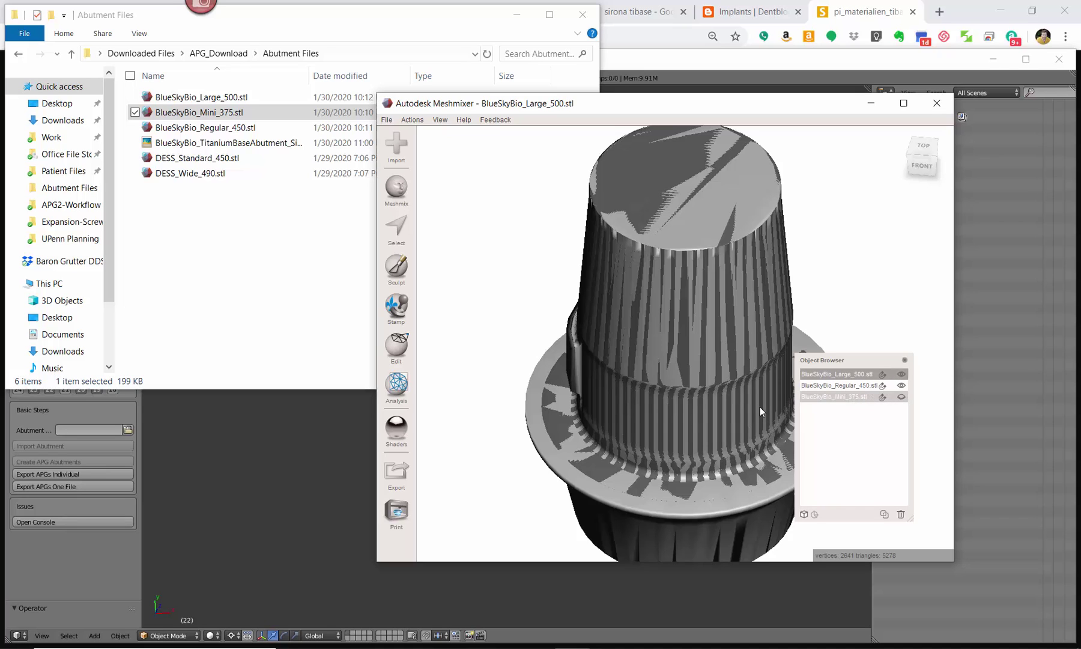
scroll(708, 402, down, 2)
right_drag(659, 396, 653, 379)
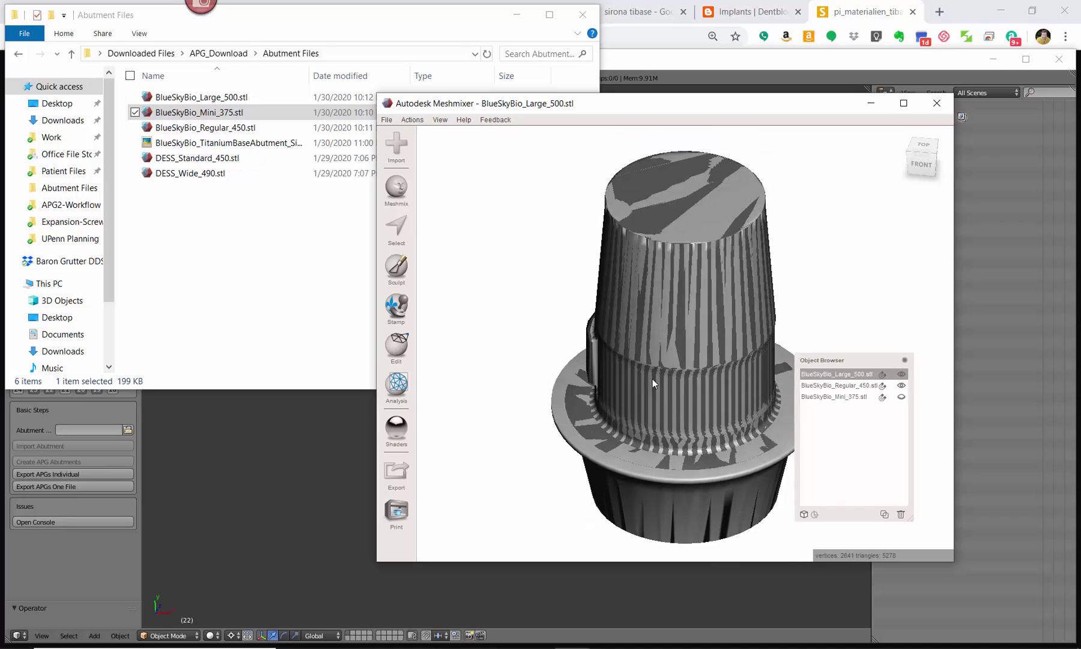
Hide the Regular_450 abutment and examine the Large_500 abutment on its own
click(901, 385)
scroll(730, 353, up, 1)
right_drag(727, 348, 686, 383)
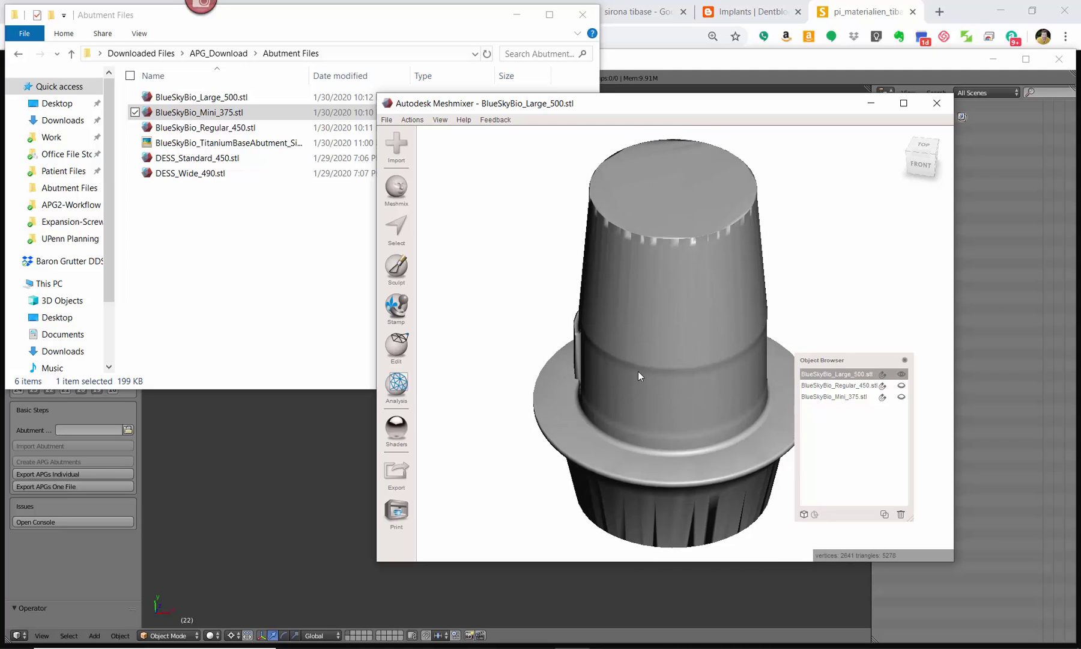
Switch to Chrome to view the Sirona TiBase photo and the Amazon listing for the VINCA DCLA-0605 digital caliper
click(762, 12)
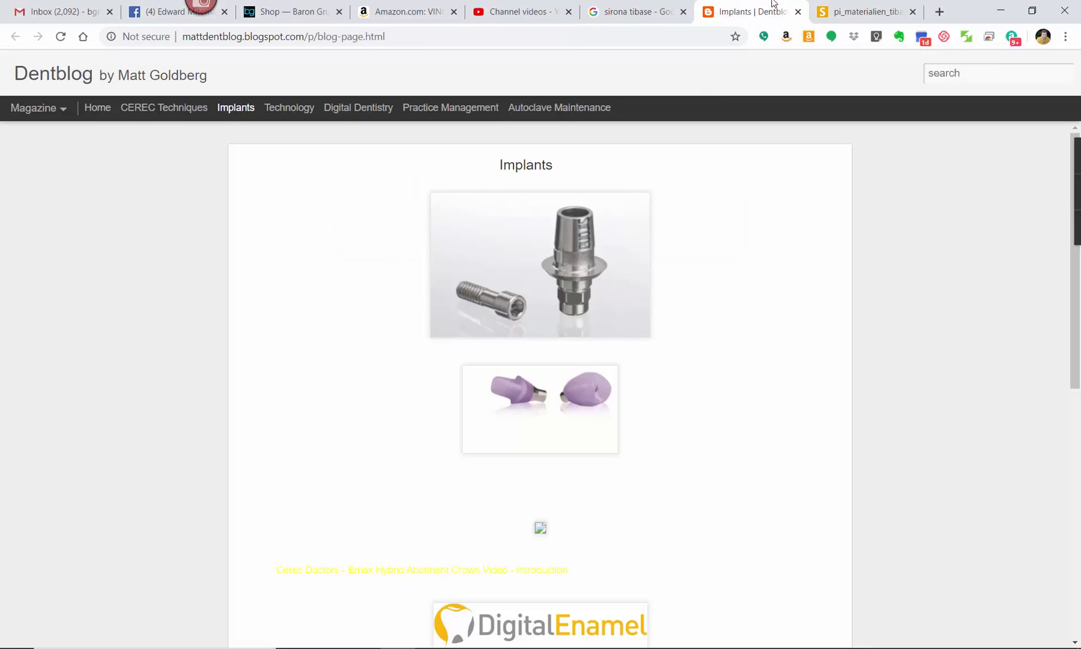
key(ctrl+Tab)
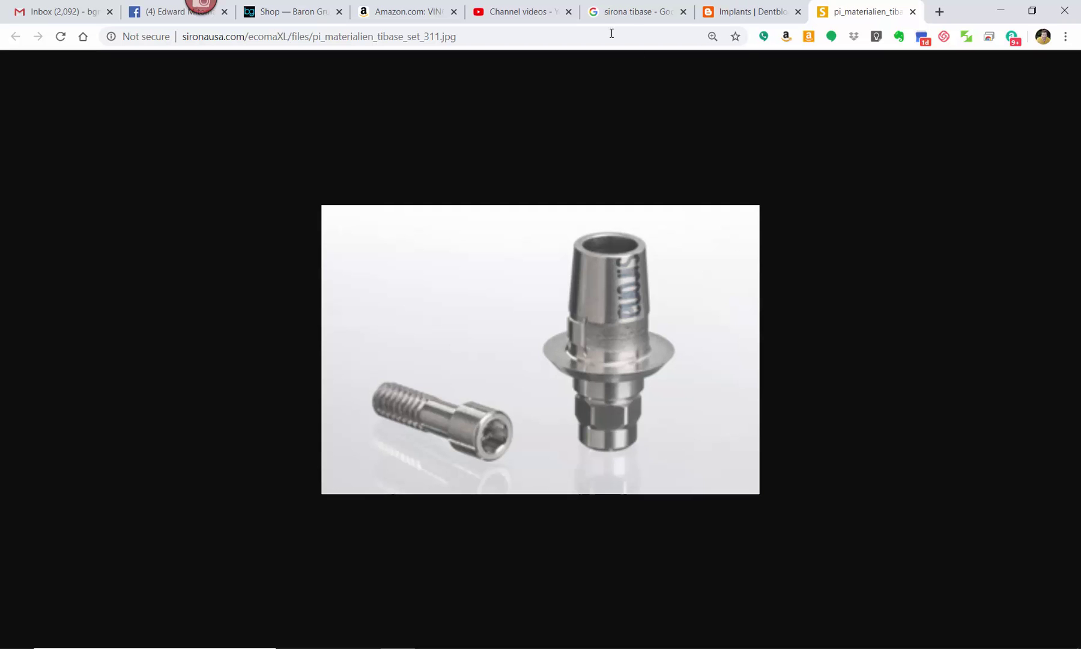
click(397, 12)
mouse_move(183, 492)
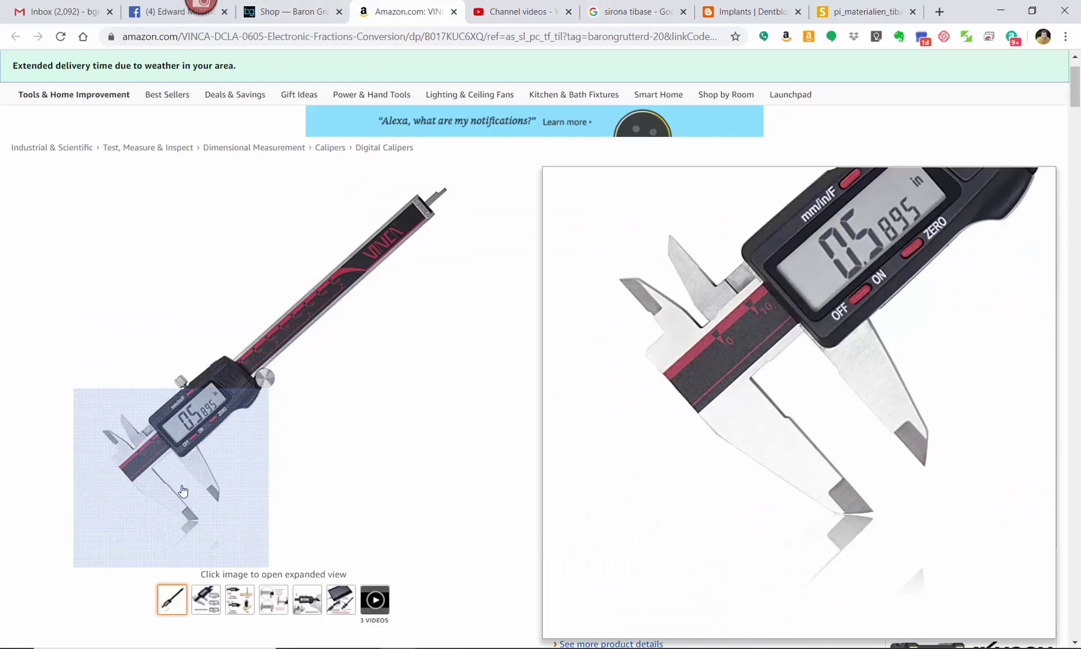
Open the 3D Printing Tools page under the shop site's accessories and find the Digital Caliper entry
key(ctrl+shift+Tab)
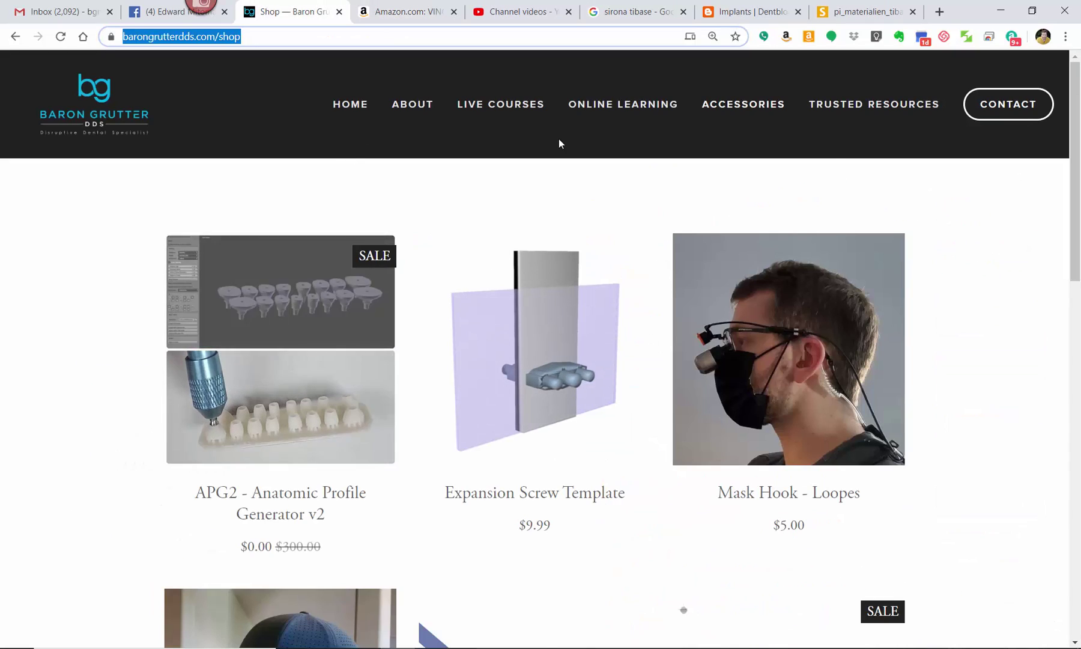
mouse_move(756, 104)
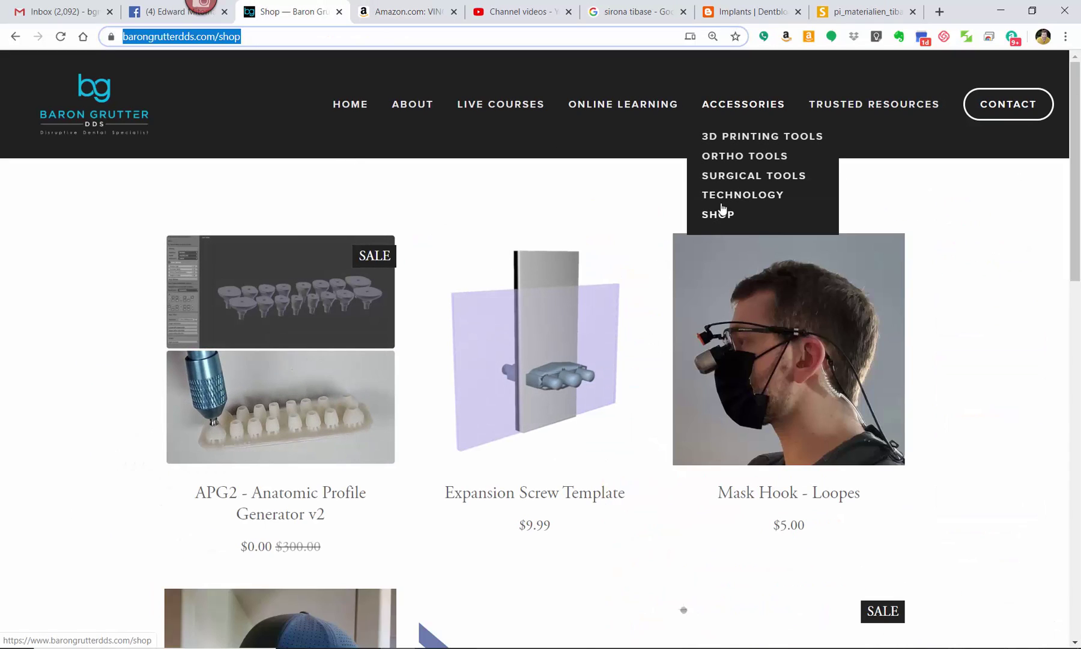
click(716, 137)
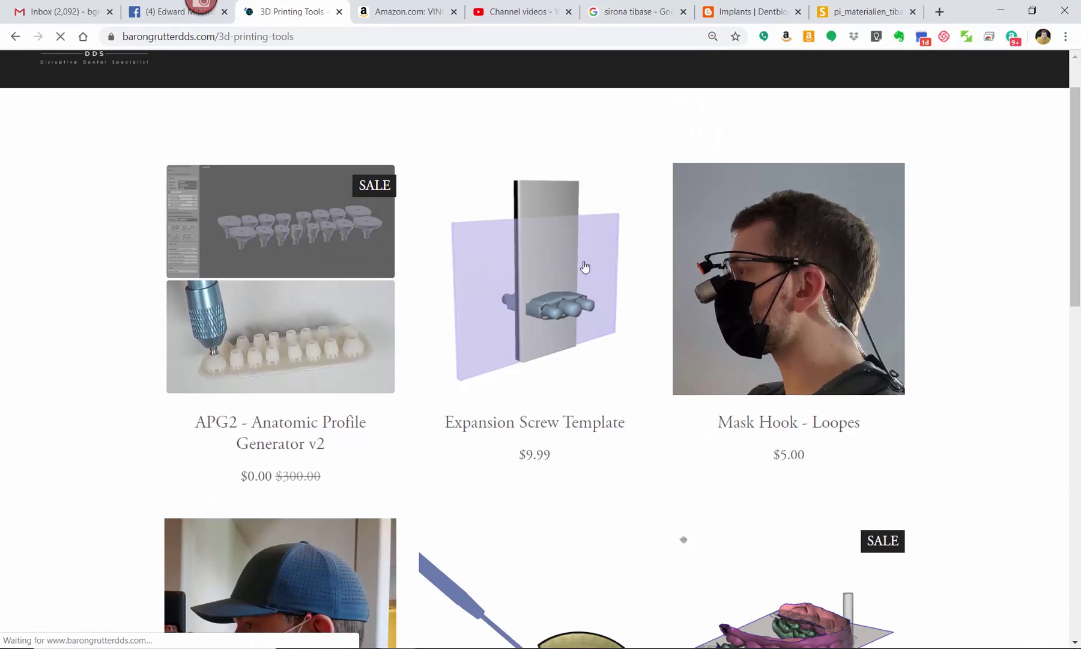
scroll(635, 248, down, 20)
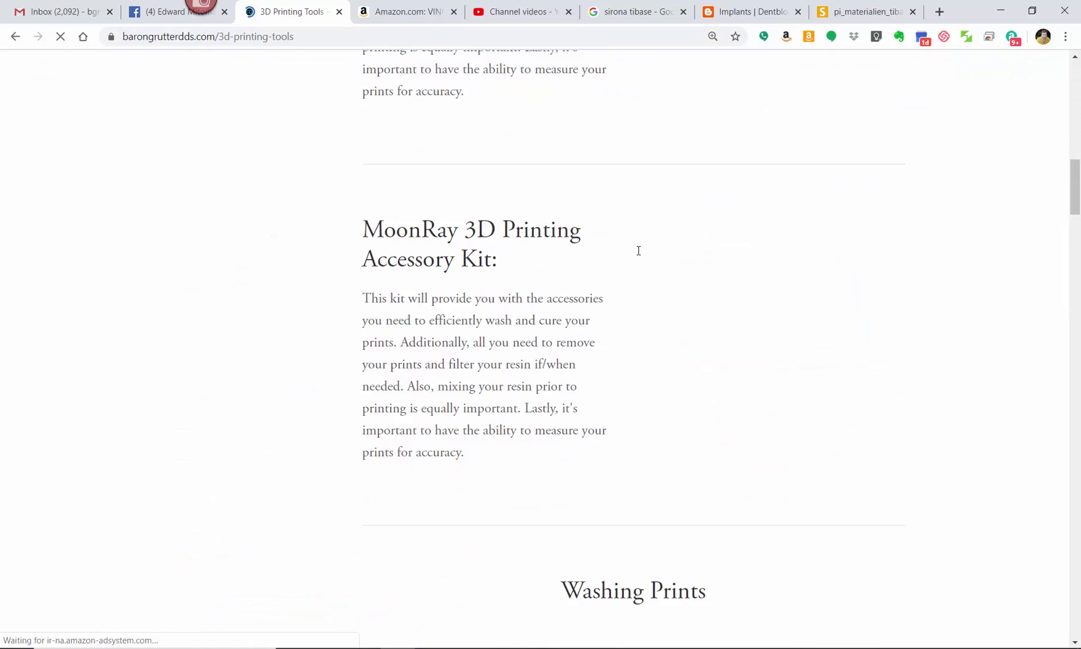
scroll(640, 257, down, 20)
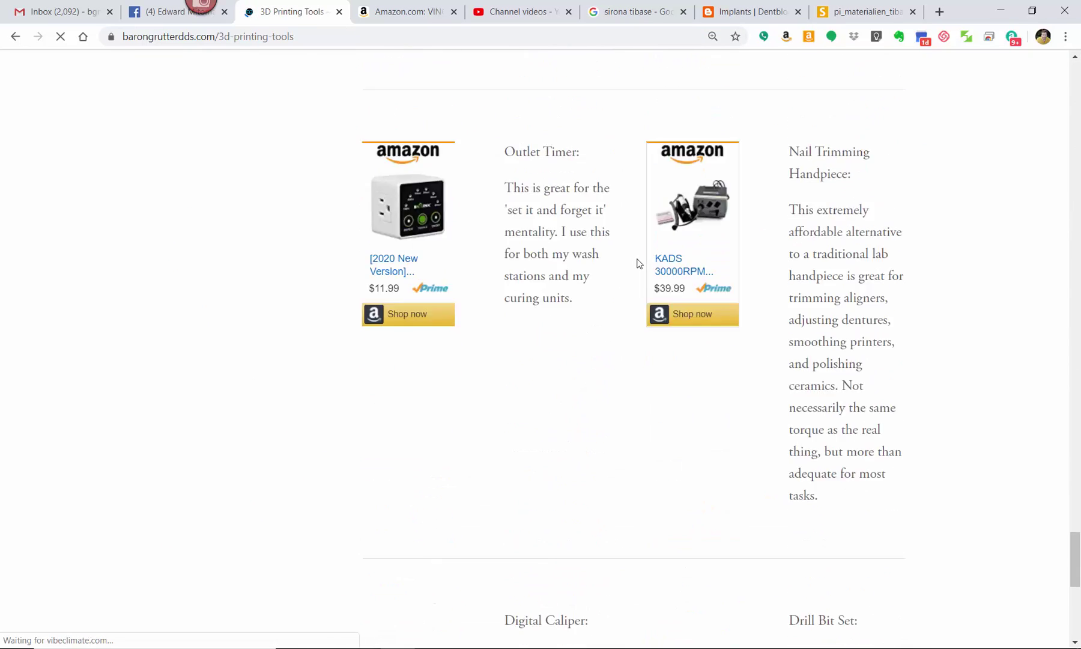
scroll(640, 260, down, 5)
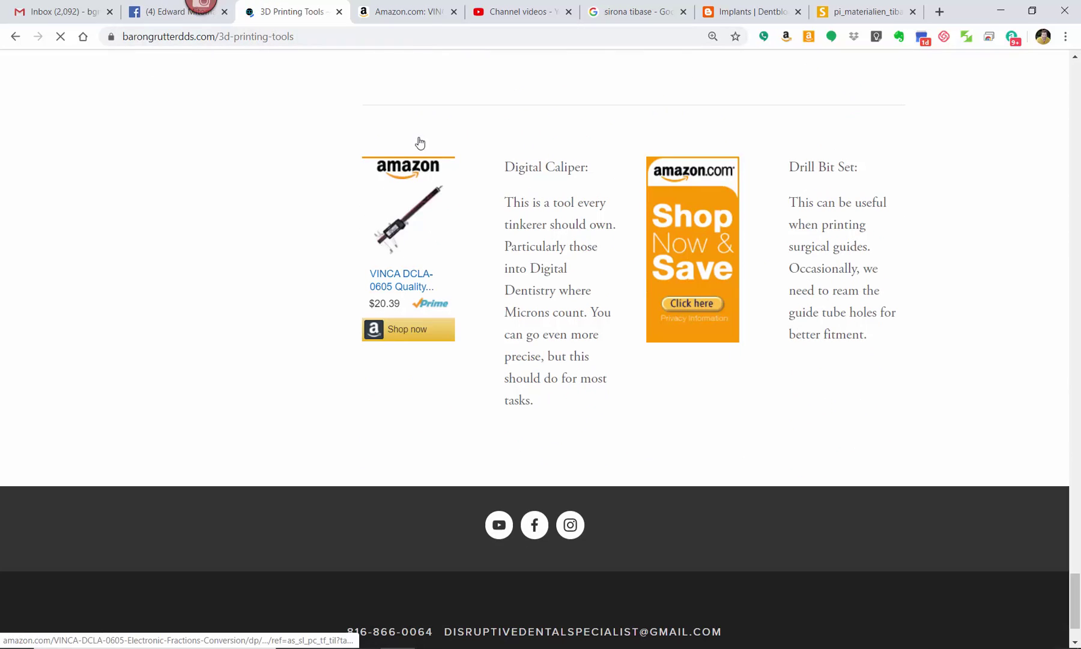
Check the caliper's Amazon listing against its 3D Printing Tools entry, and return to the TiBase photo
click(419, 19)
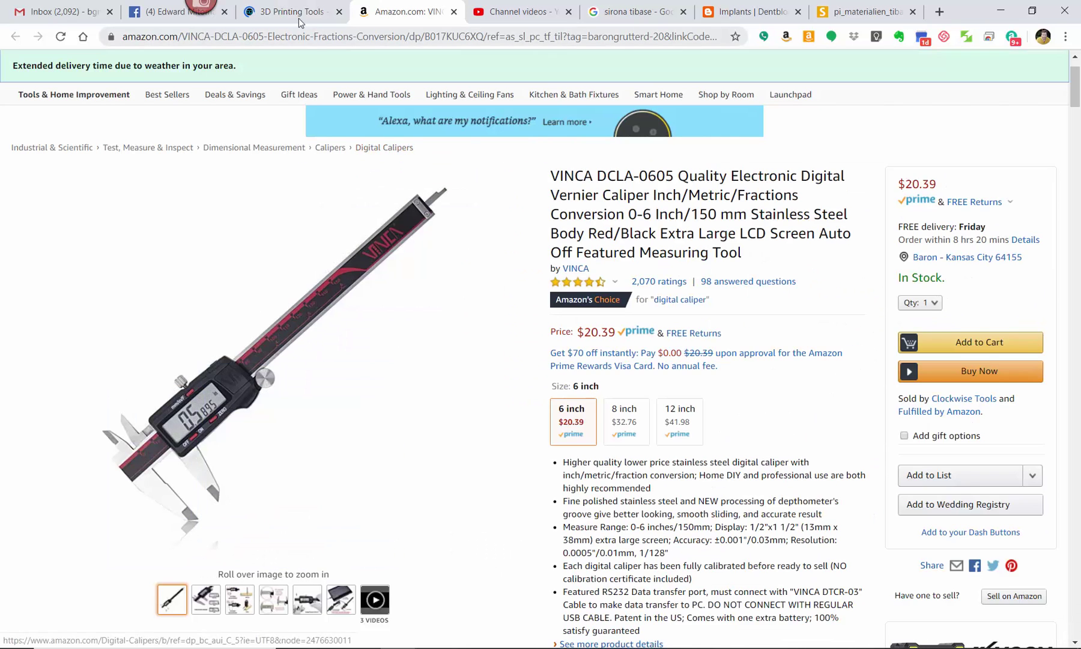
click(298, 12)
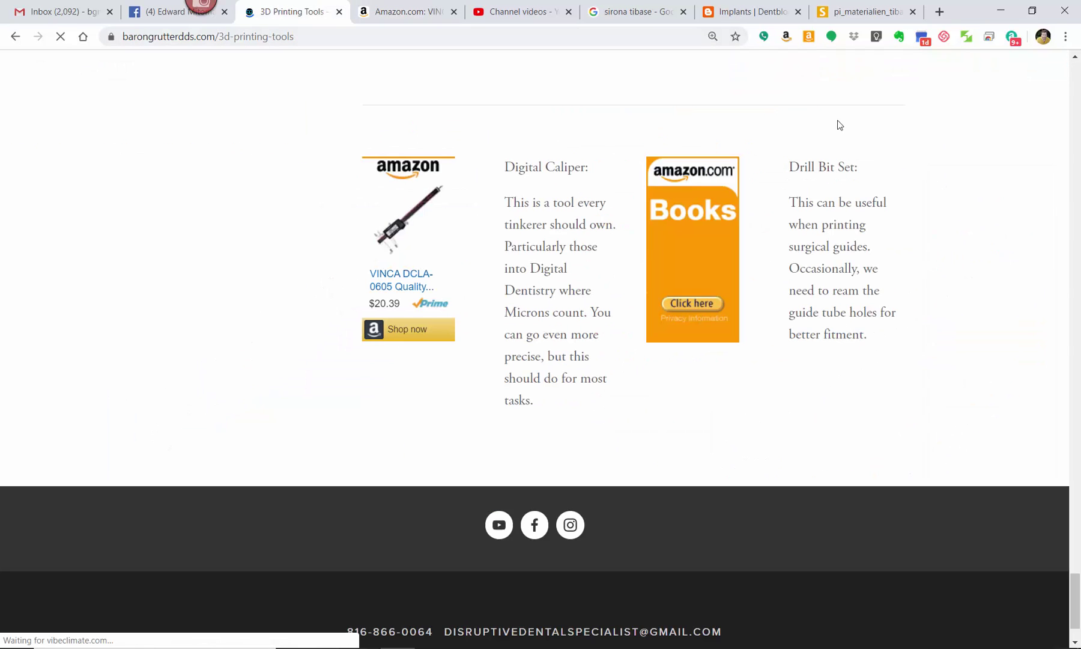
click(865, 8)
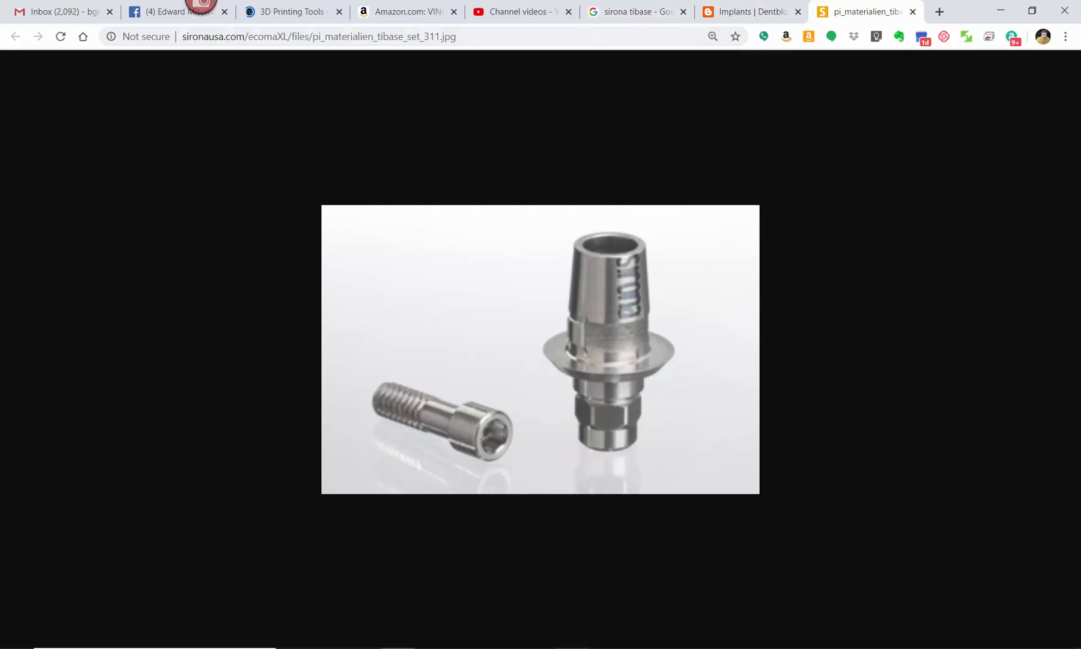
Switch to Meshmixer and examine the collar and shoulder of the Large_500 abutment
click(537, 648)
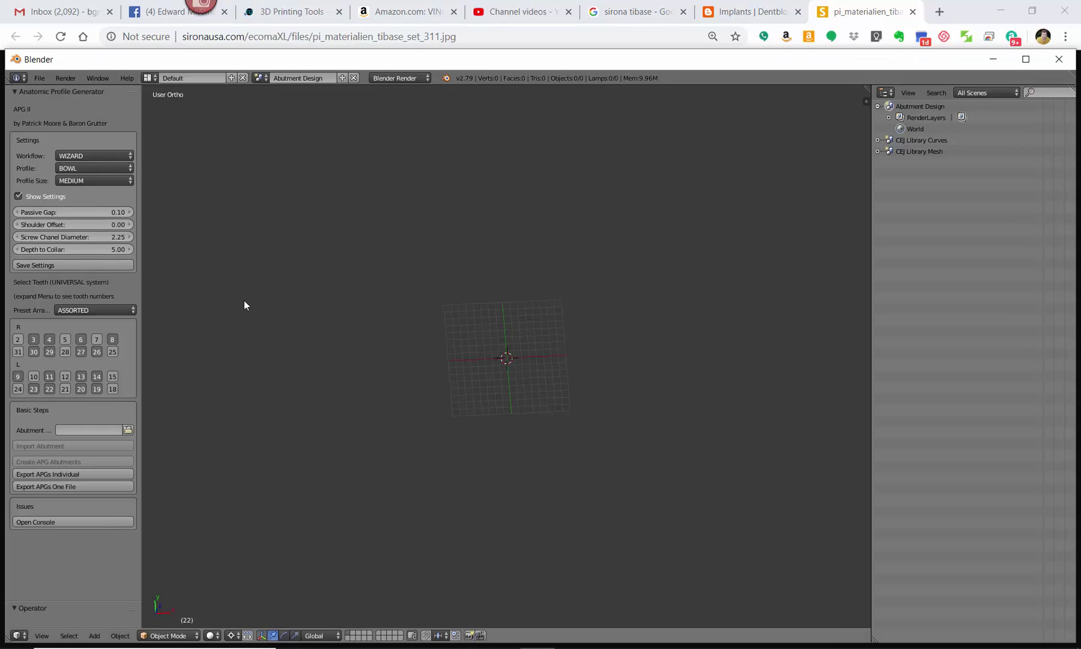
key(alt+Tab)
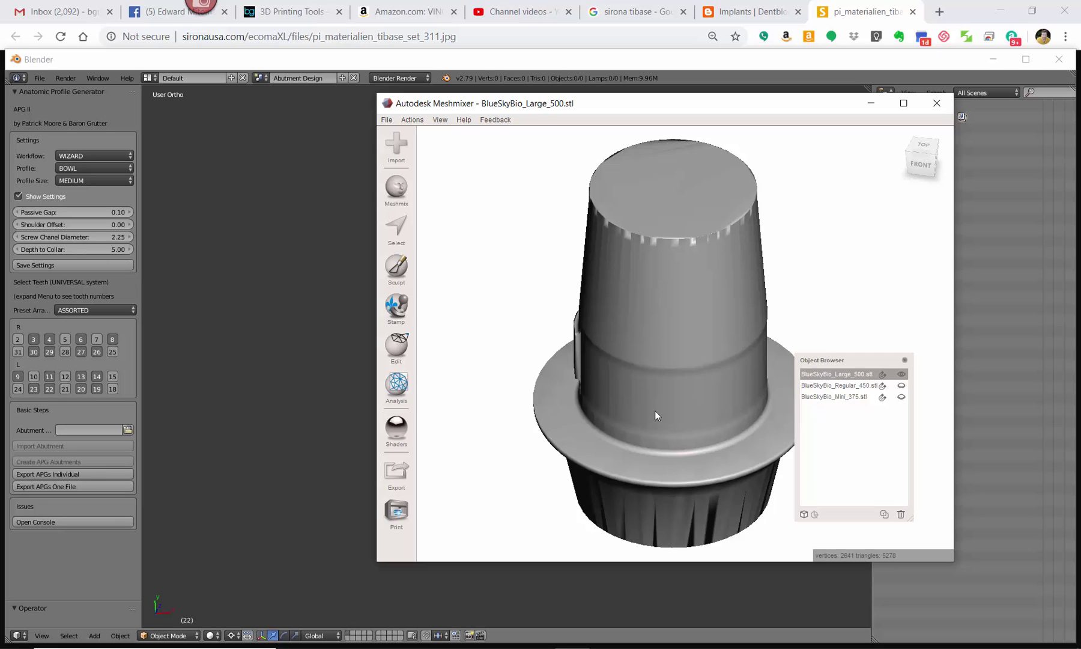
right_drag(693, 405, 637, 451)
right_drag(623, 395, 568, 423)
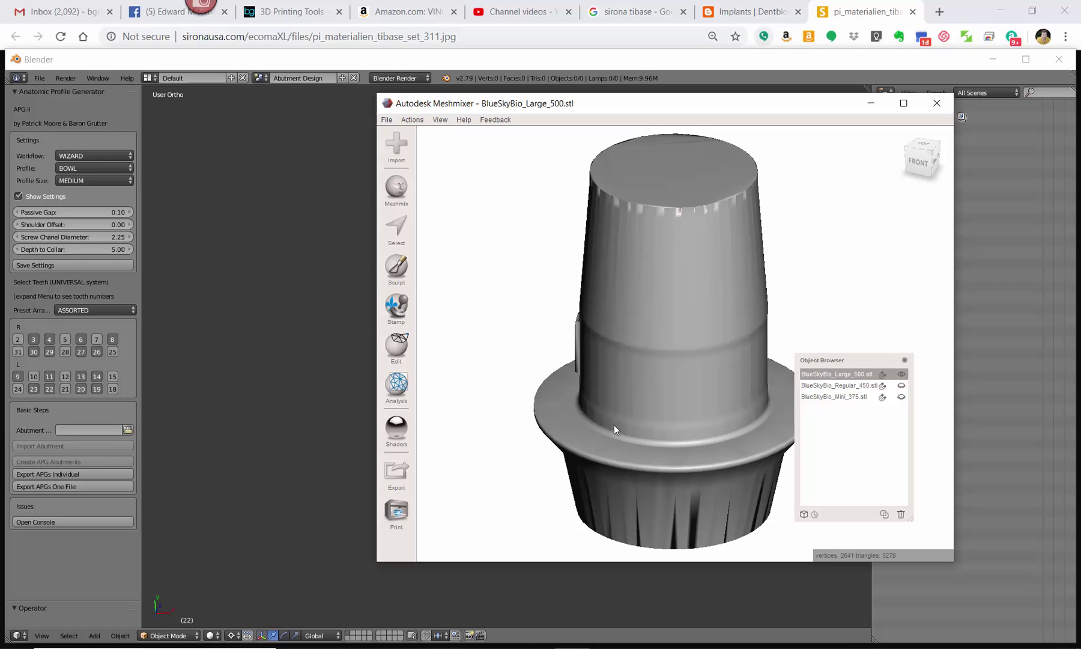
Switch to Blender in a maximized window and import BlueSkyBio_Large_500.stl from the Abutment Files folder as the abutment
click(270, 223)
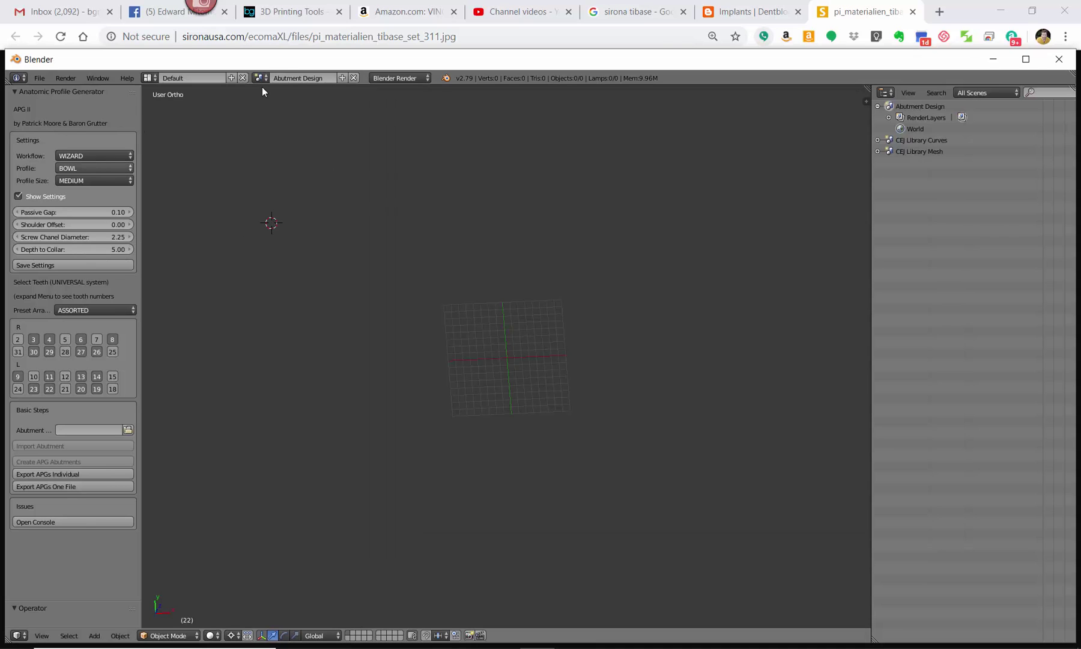
click(1025, 59)
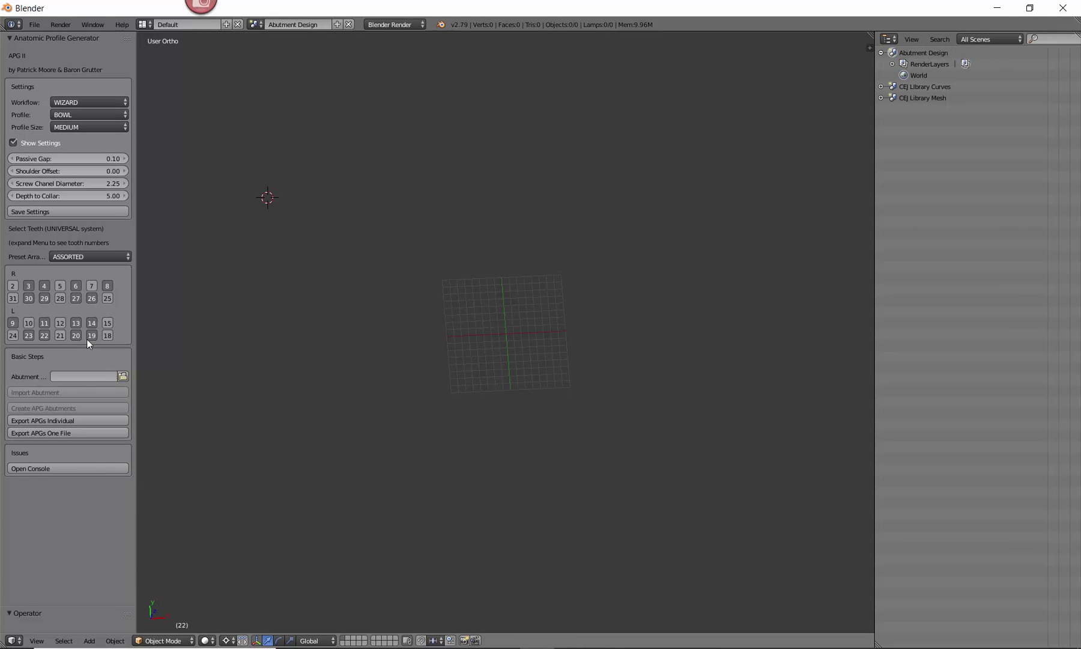
click(123, 377)
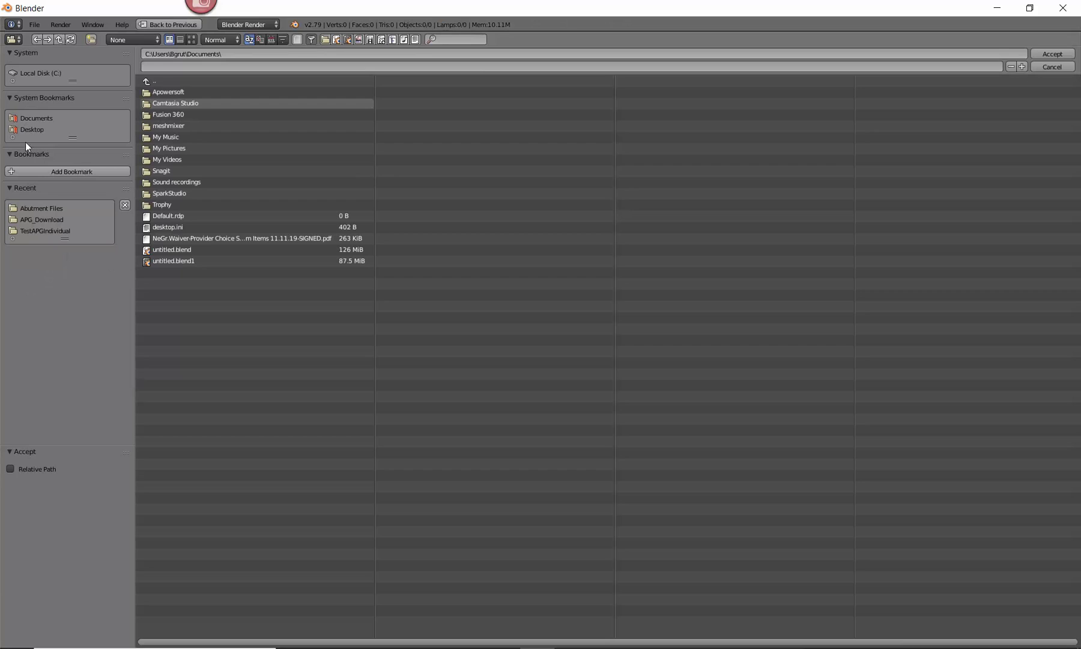
click(36, 212)
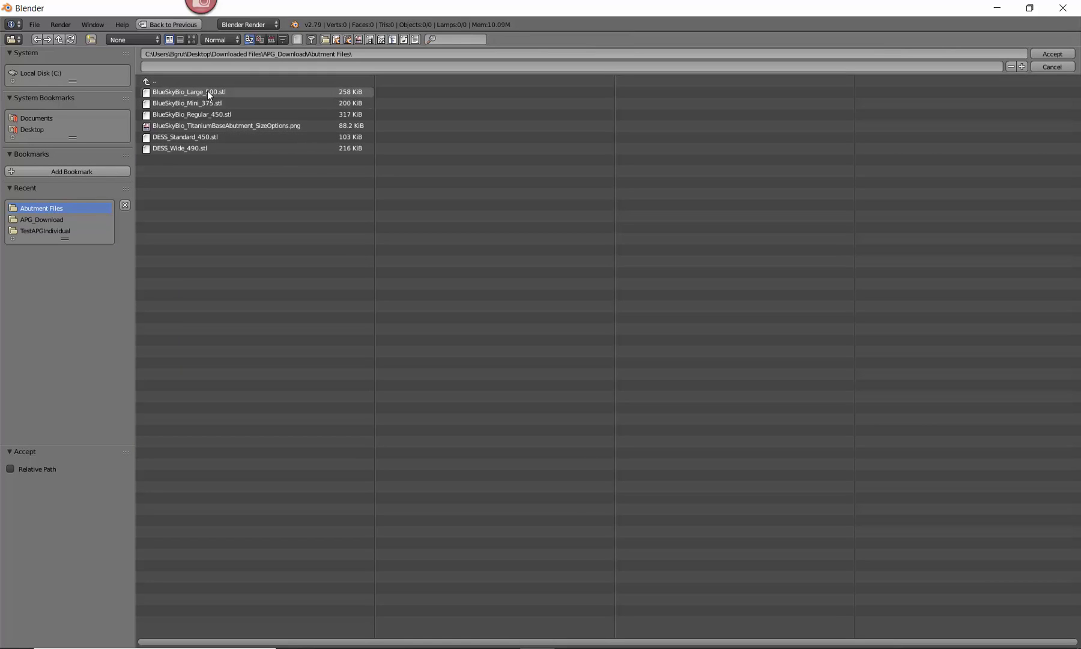
click(352, 94)
click(1036, 53)
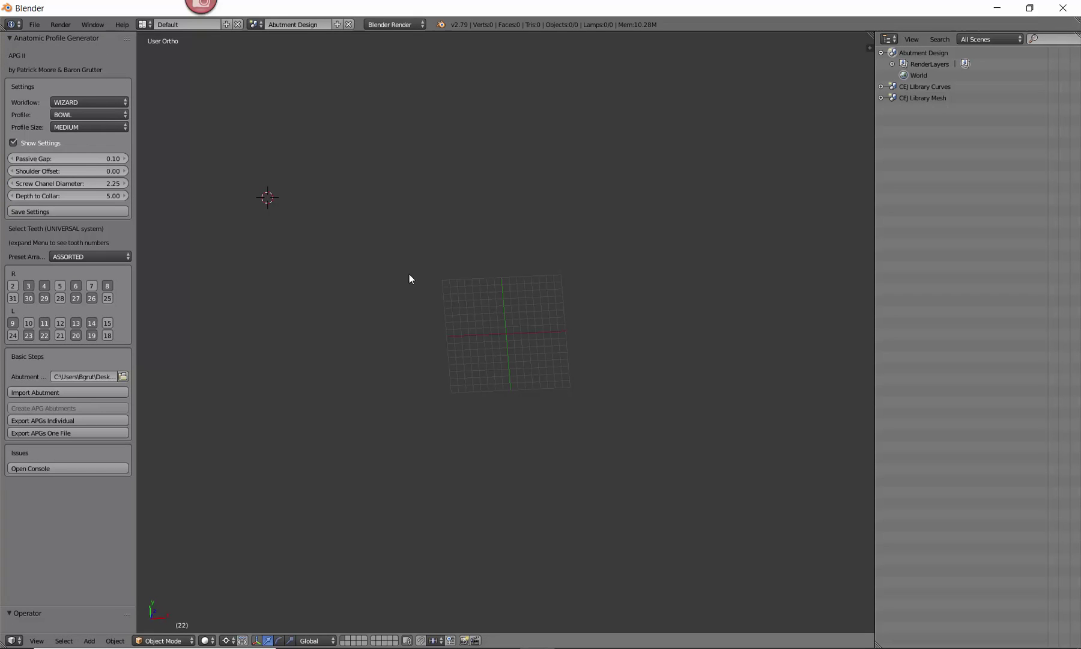
click(65, 391)
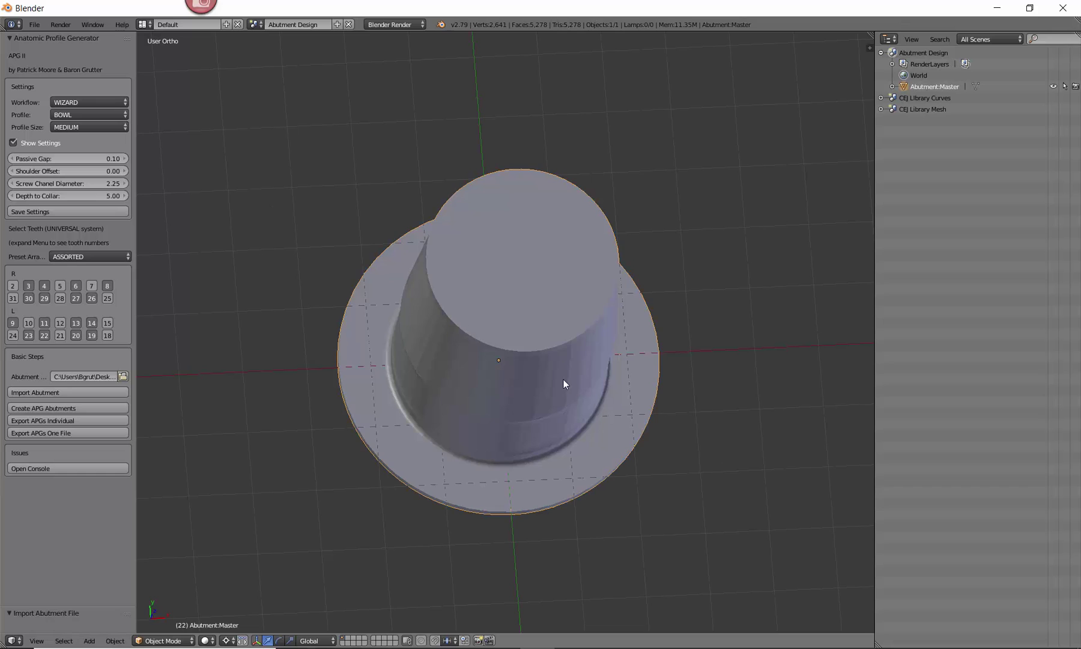
Set the shoulder offset to 0.10 and create the APG abutments for the assorted teeth
key(g)
right_click(564, 377)
middle_drag(566, 359, 338, 392)
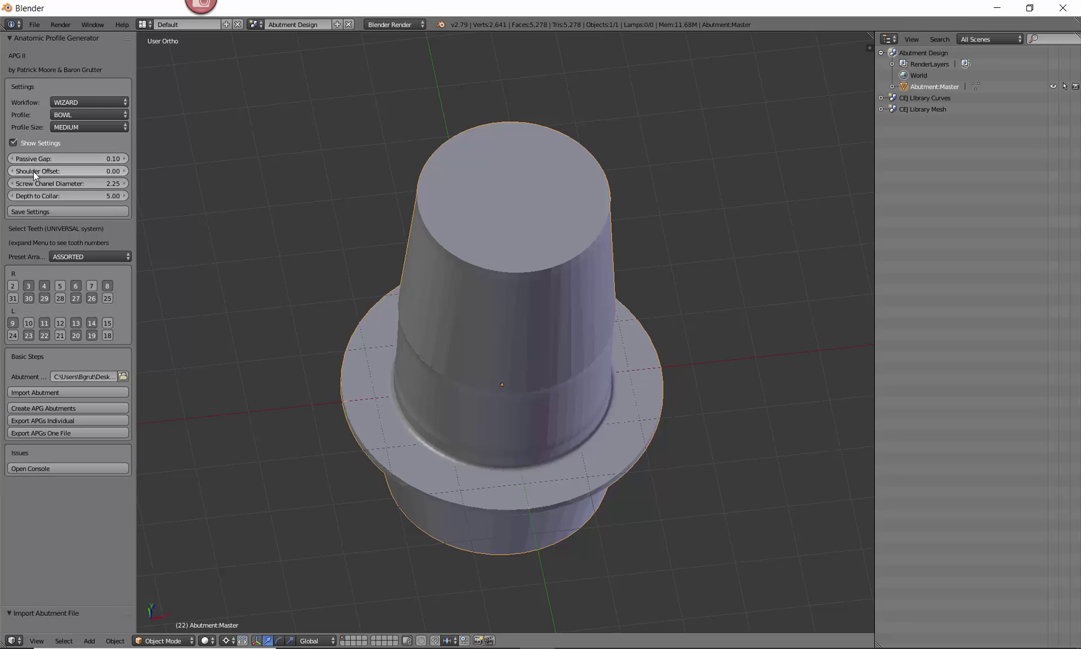
click(113, 175)
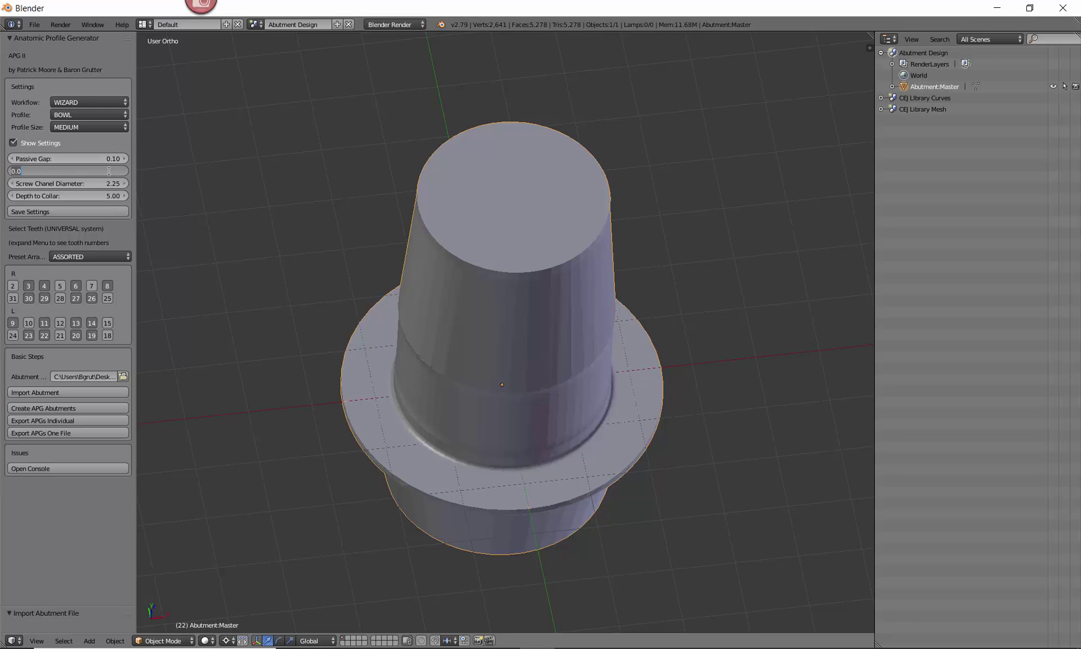
text(0.1)
key(Return)
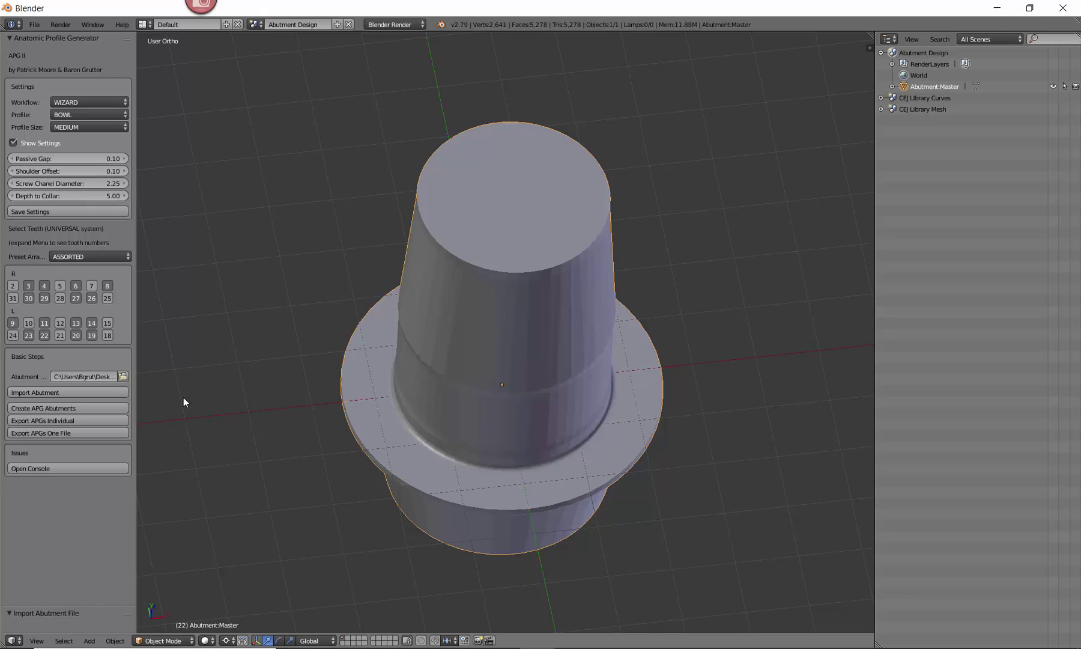
click(52, 409)
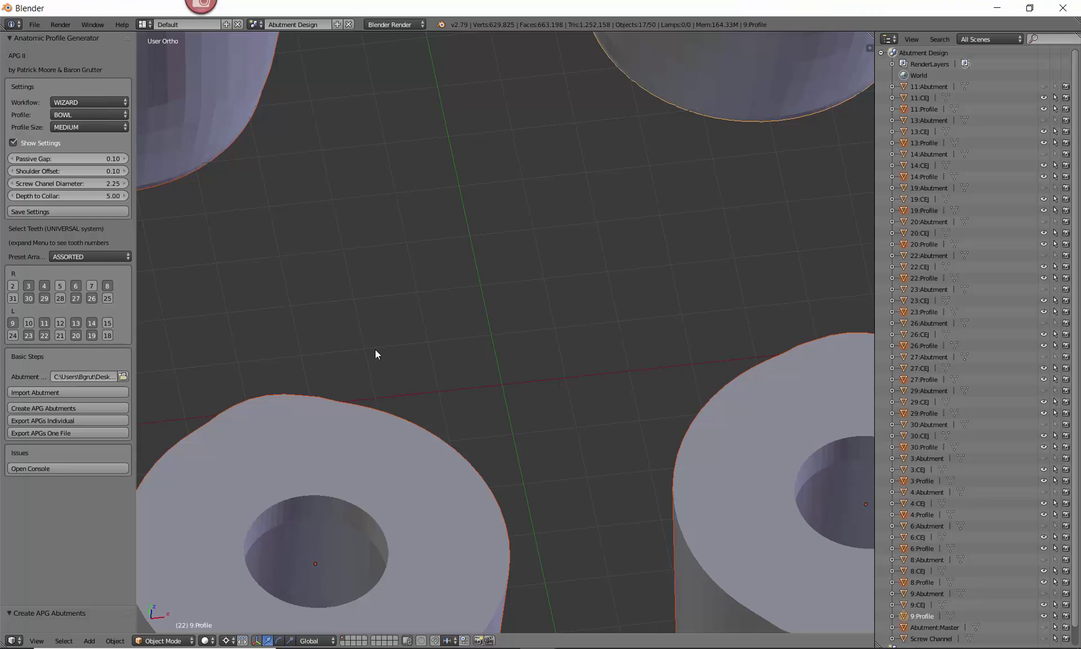
Examine the undersides of the generated profiles, checking the abutment openings and the shoulder rims
scroll(470, 375, down, 5)
right_drag(490, 405, 537, 432)
middle_drag(537, 432, 428, 211)
scroll(418, 235, up, 7)
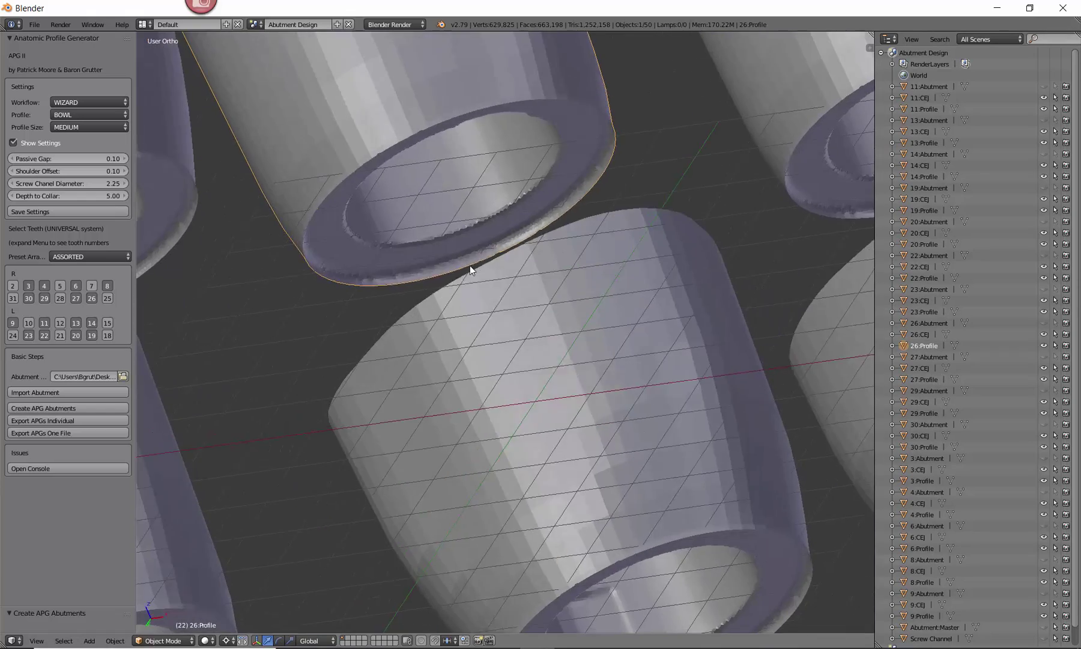
middle_drag(470, 265, 450, 282)
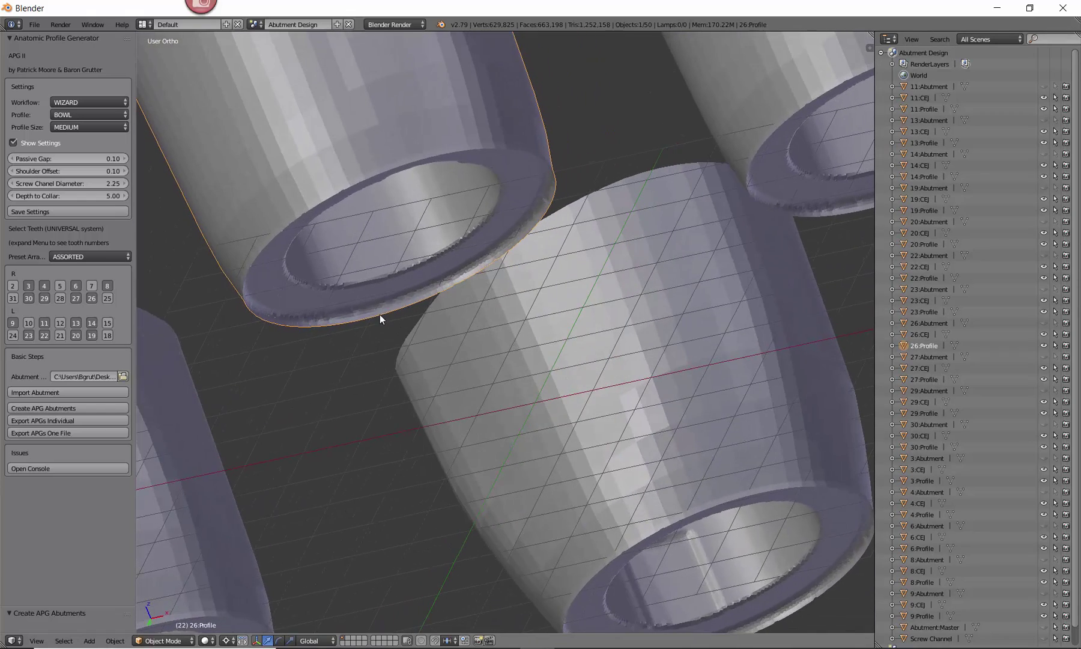
scroll(379, 314, down, 2)
middle_drag(378, 336, 317, 191)
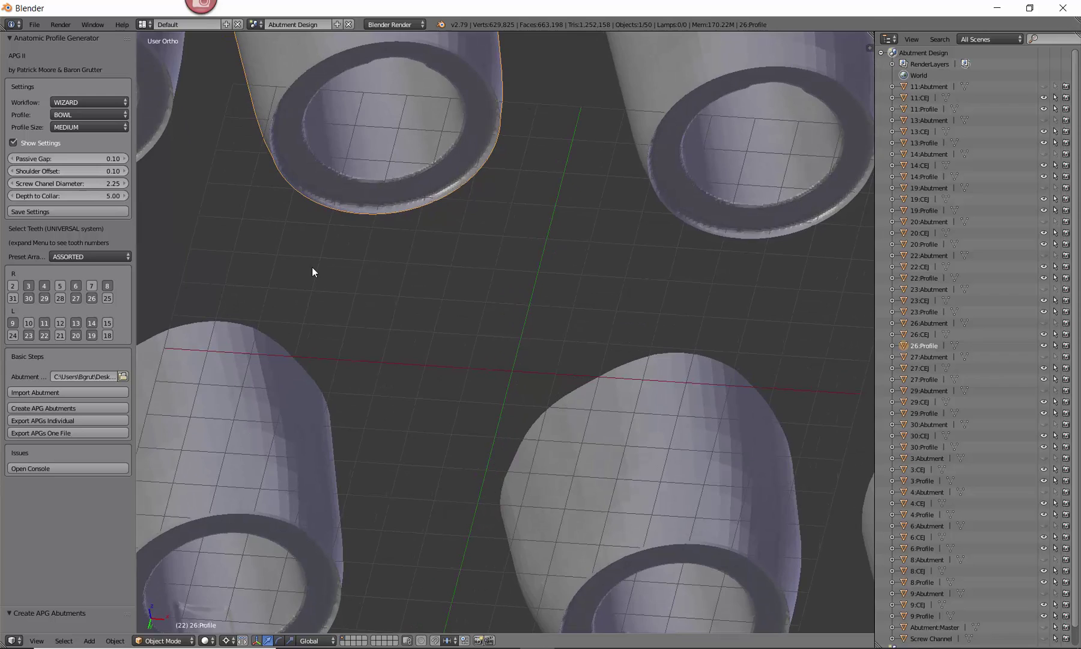
scroll(479, 280, down, 3)
middle_drag(480, 276, 473, 320)
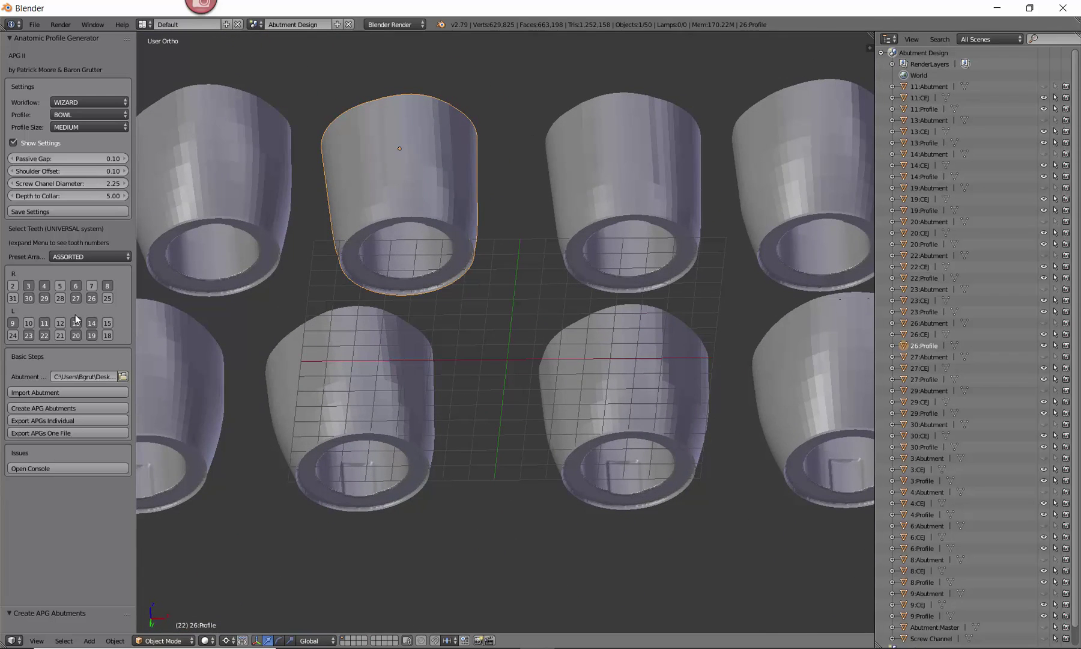
Undo the creation of the APG abutments, going back to the imported master abutment
key(ctrl+z)
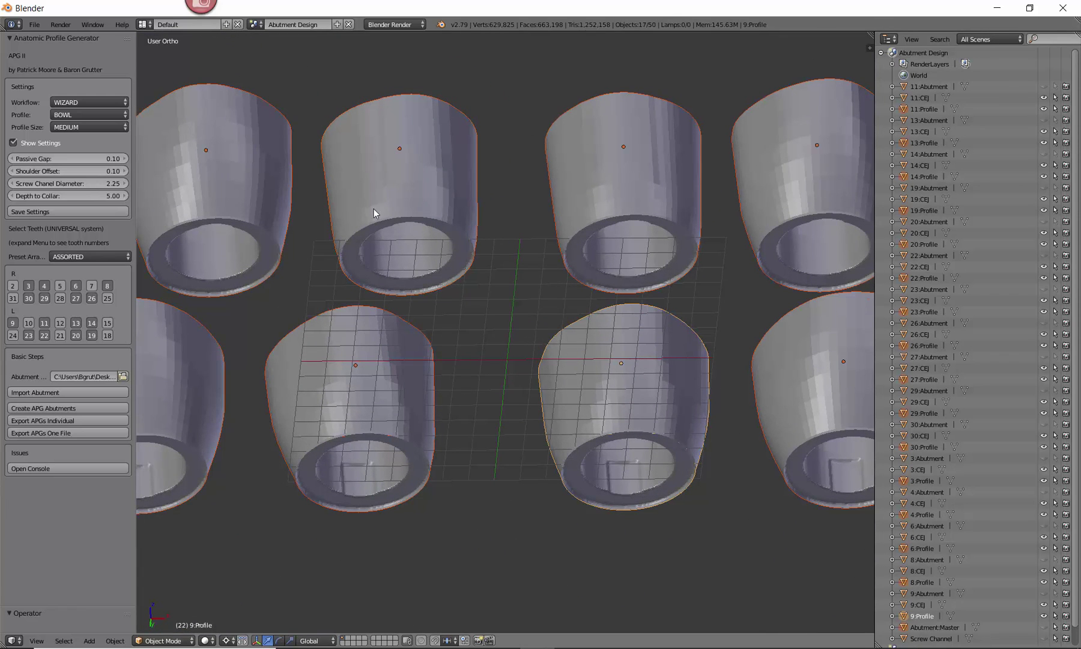
key(ctrl+z)
middle_drag(549, 211, 532, 274)
Set the shoulder offset to 0.30 and create the APG abutments for the assorted teeth again
click(115, 167)
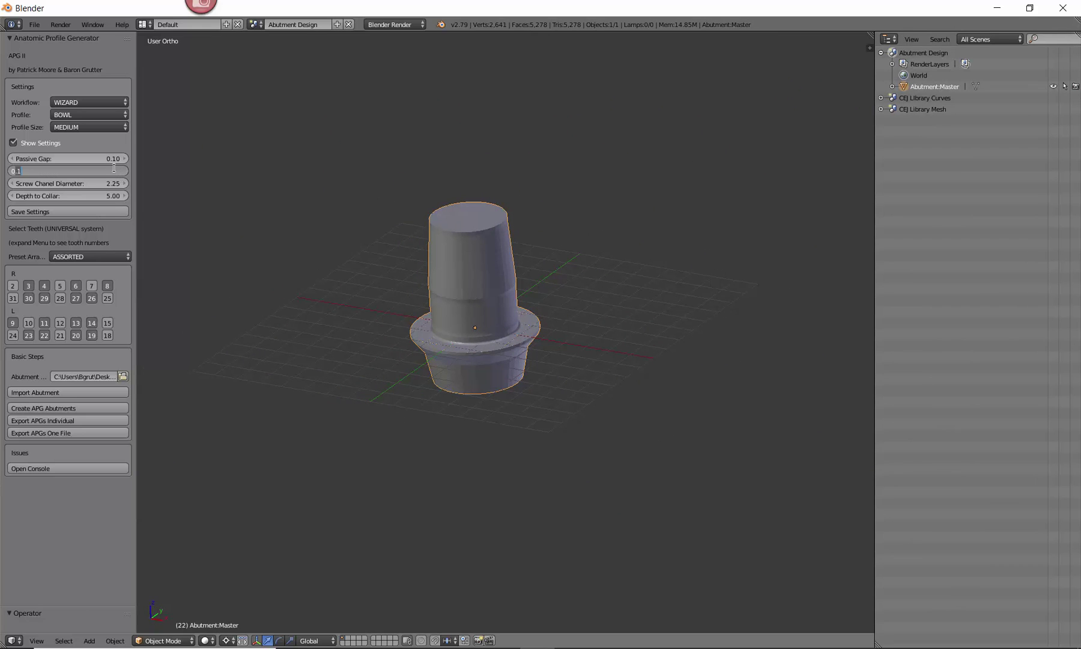
text(0)
click(69, 406)
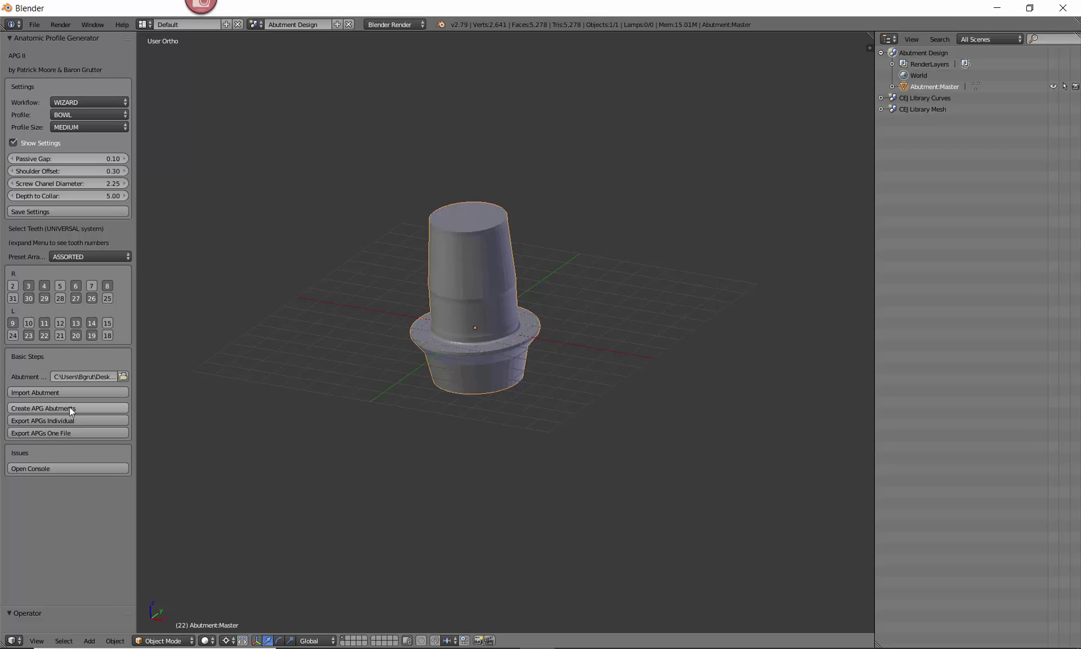
click(69, 407)
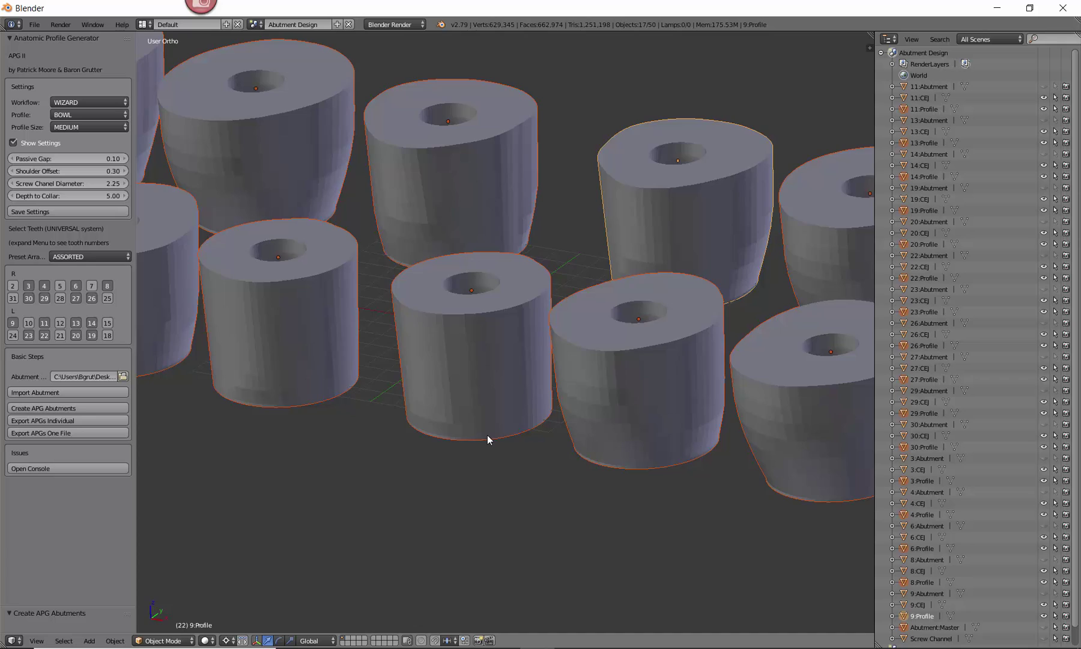
Examine the shoulder recess on the undersides of the new profiles and view the whole set of teeth from above
middle_drag(487, 435, 544, 206)
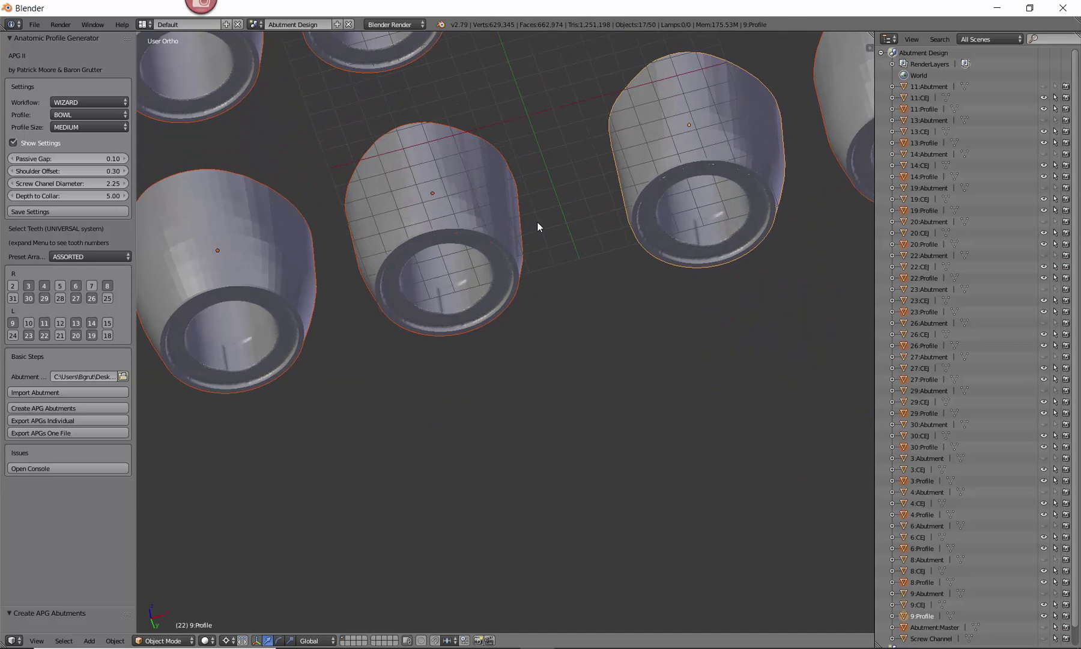
scroll(514, 269, up, 6)
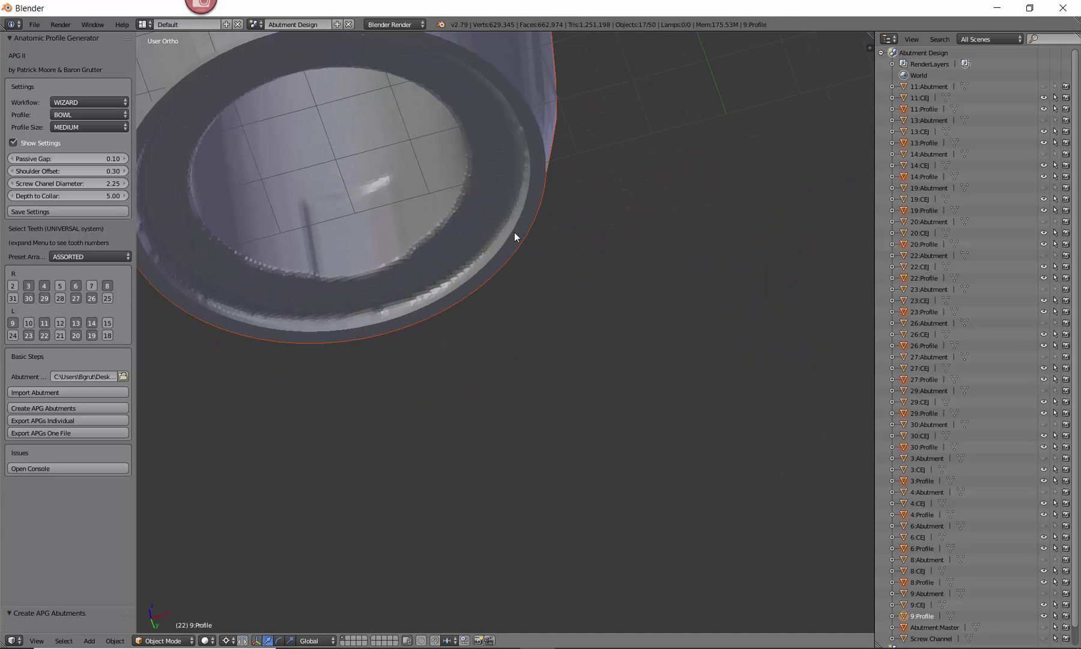
middle_drag(487, 221, 448, 247)
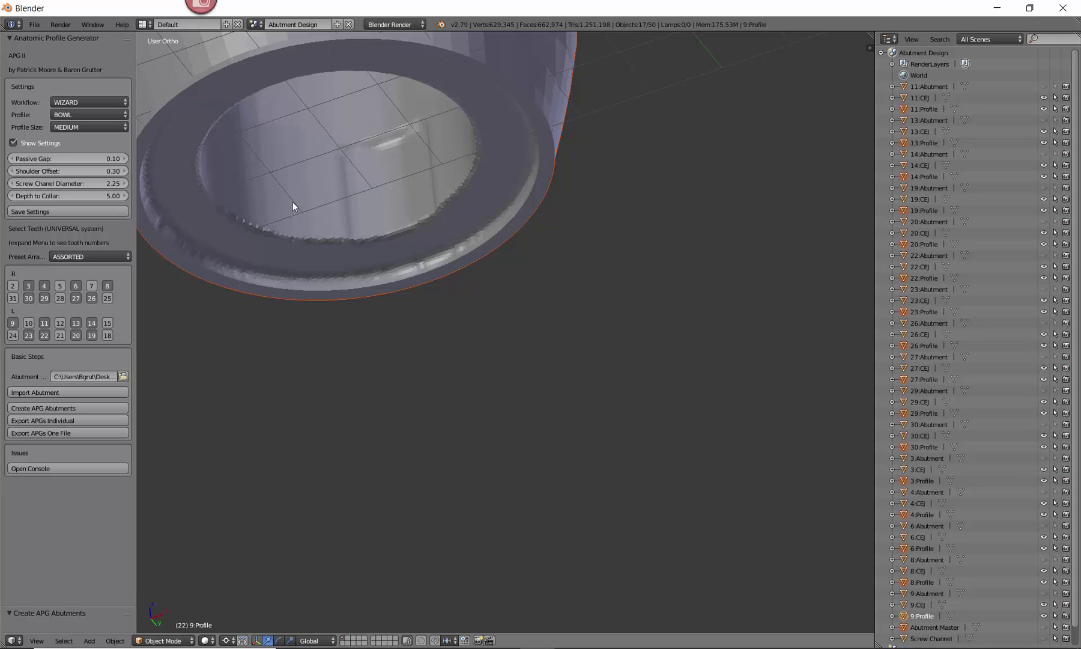
scroll(307, 189, down, 6)
scroll(505, 275, down, 1)
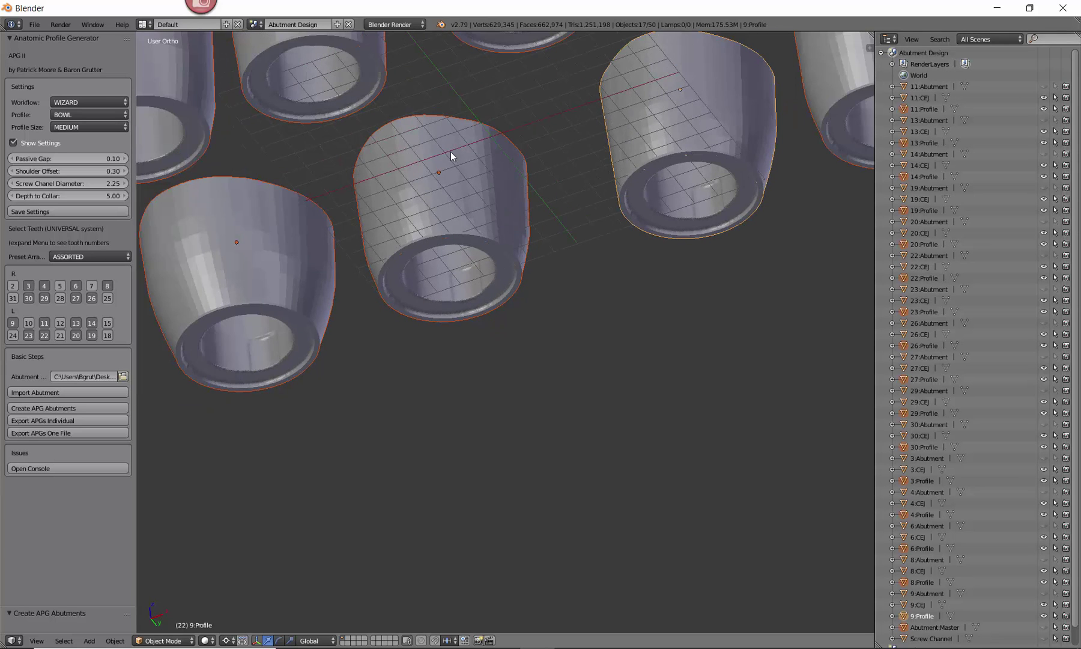
middle_drag(465, 167, 531, 354)
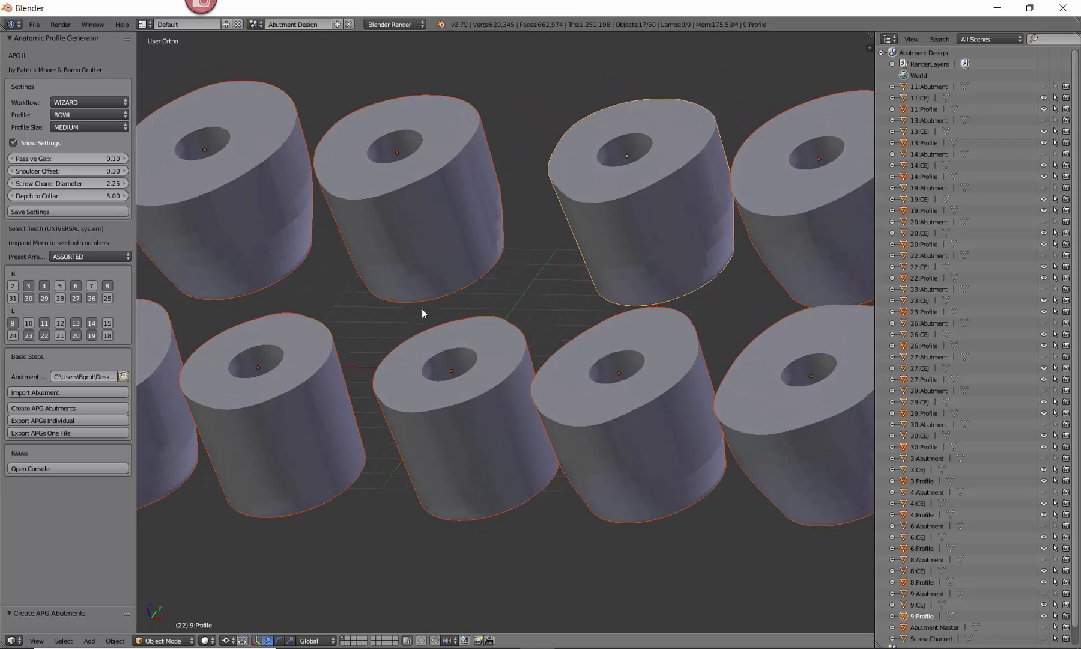
scroll(420, 311, down, 5)
middle_drag(414, 312, 380, 271)
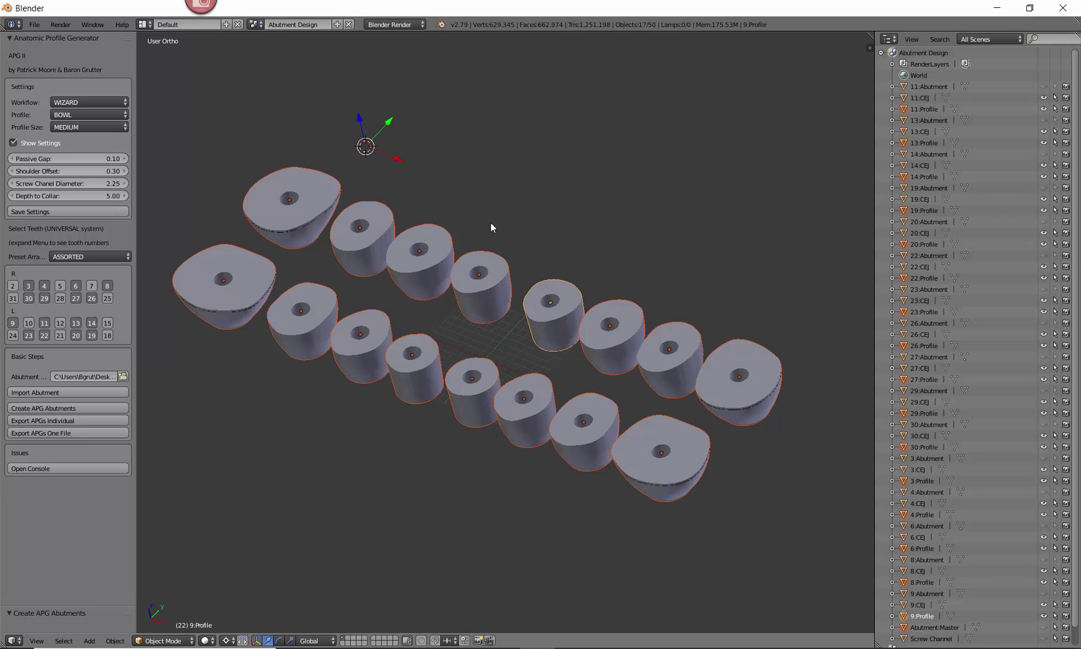
Review the preset tooth arrangements and the abutment models in the Abutment Files folder, keeping the current choices
click(81, 257)
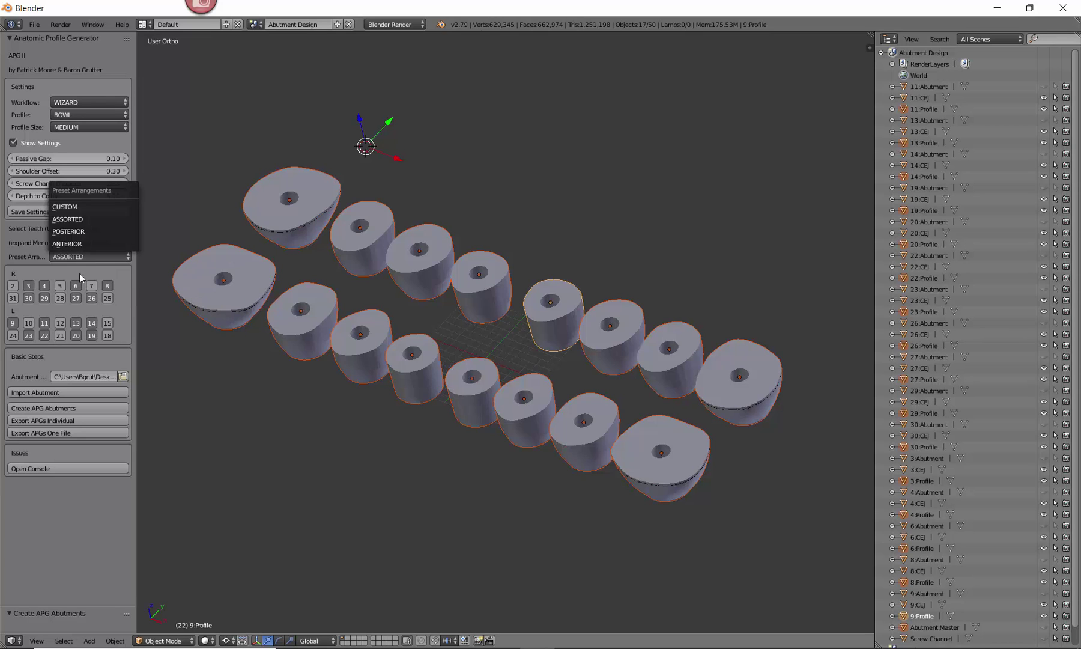
click(124, 376)
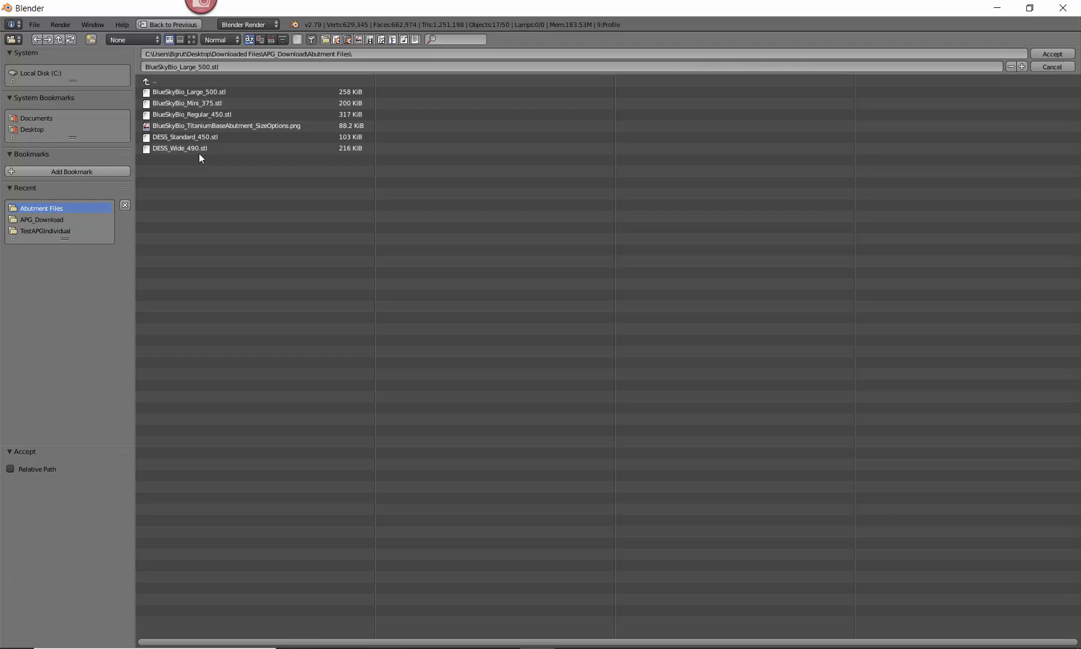
click(1057, 70)
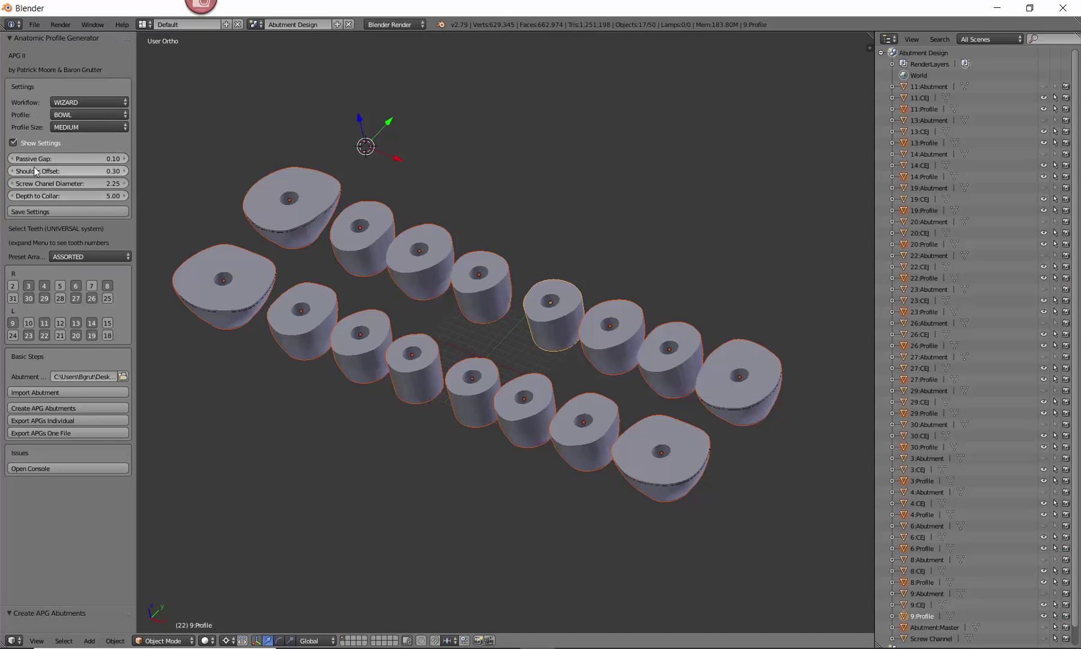